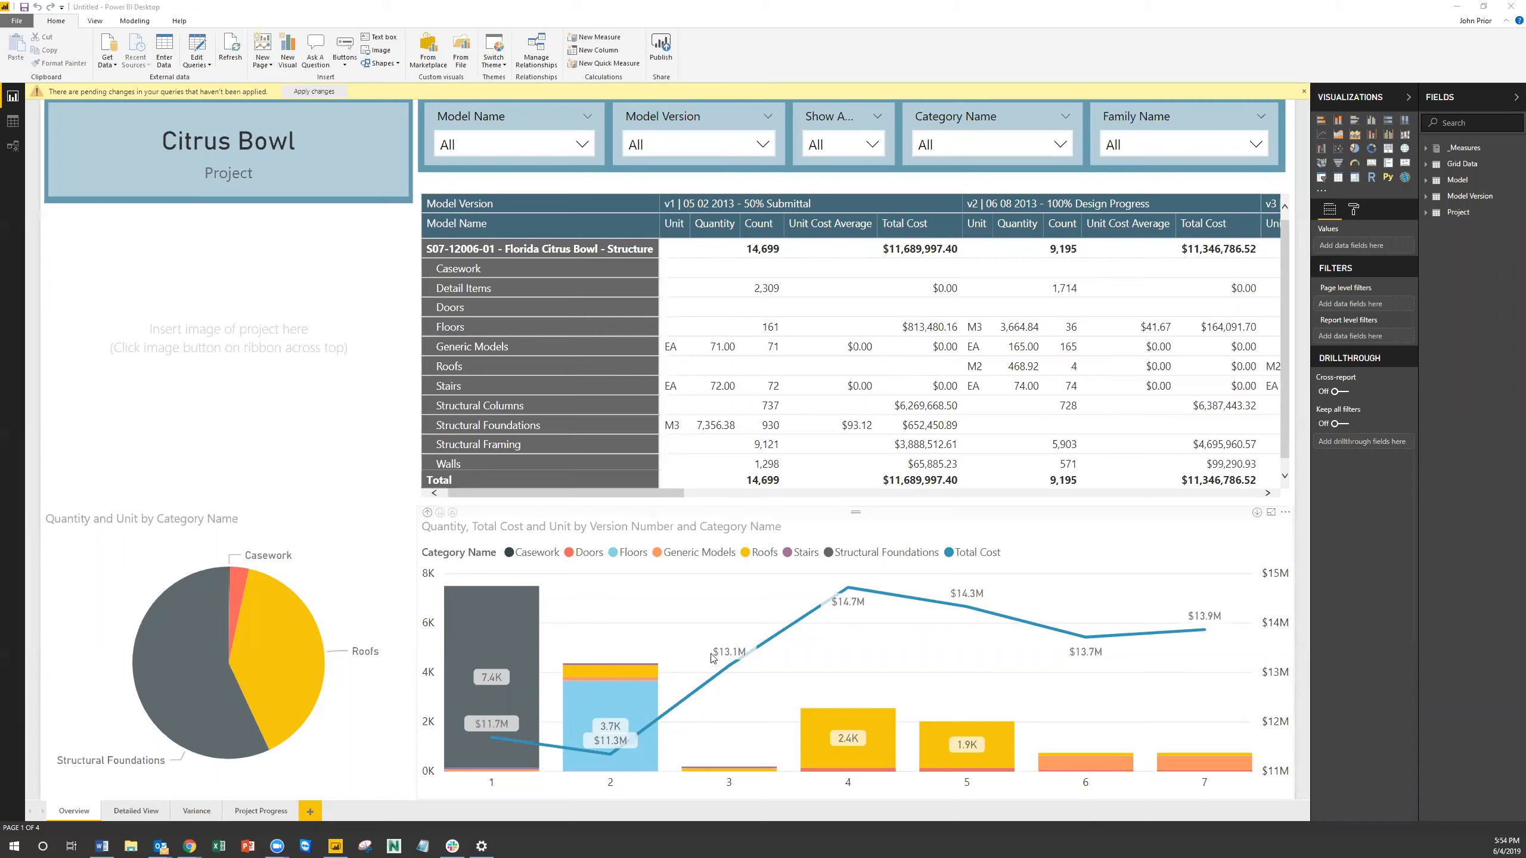
Add a new report page and place an enlarged area chart in its lower-right area.
left_click(310, 811)
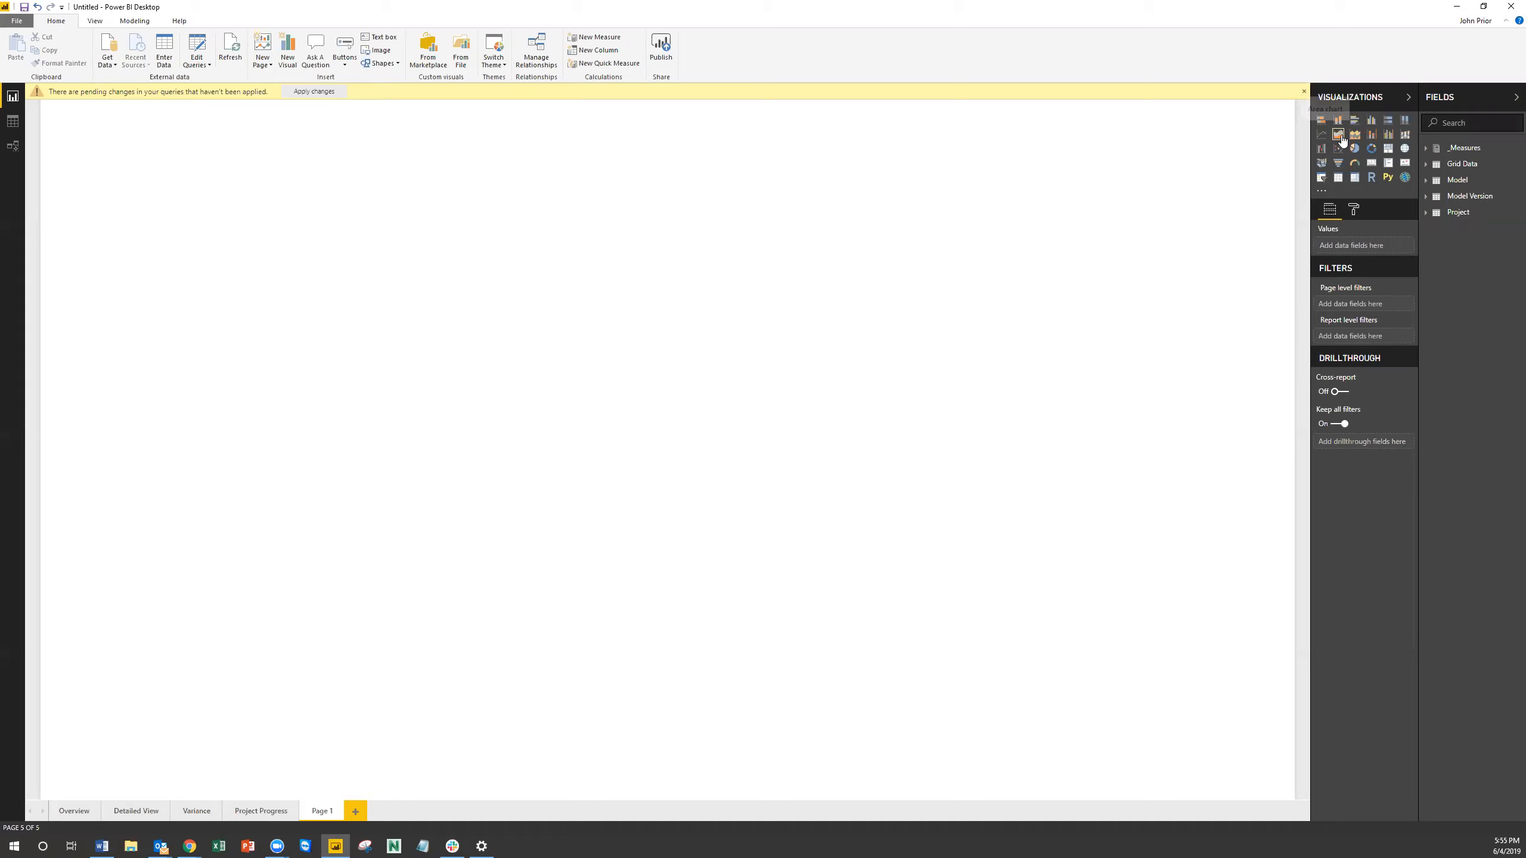
left_click(1340, 136)
left_click_drag(225, 167, 386, 489)
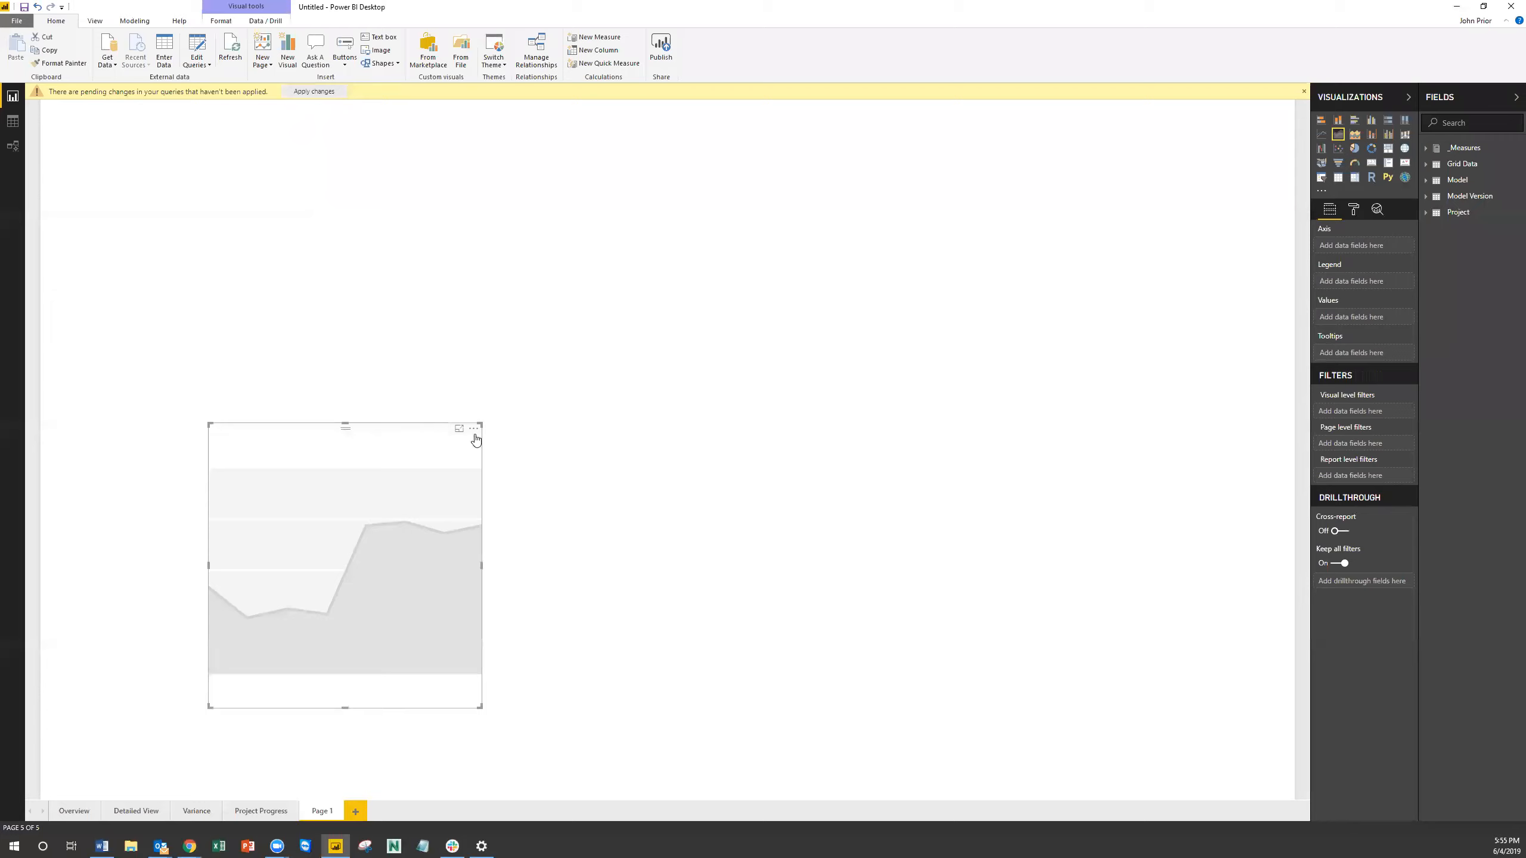
left_click_drag(478, 423, 643, 367)
left_click_drag(527, 459, 1055, 553)
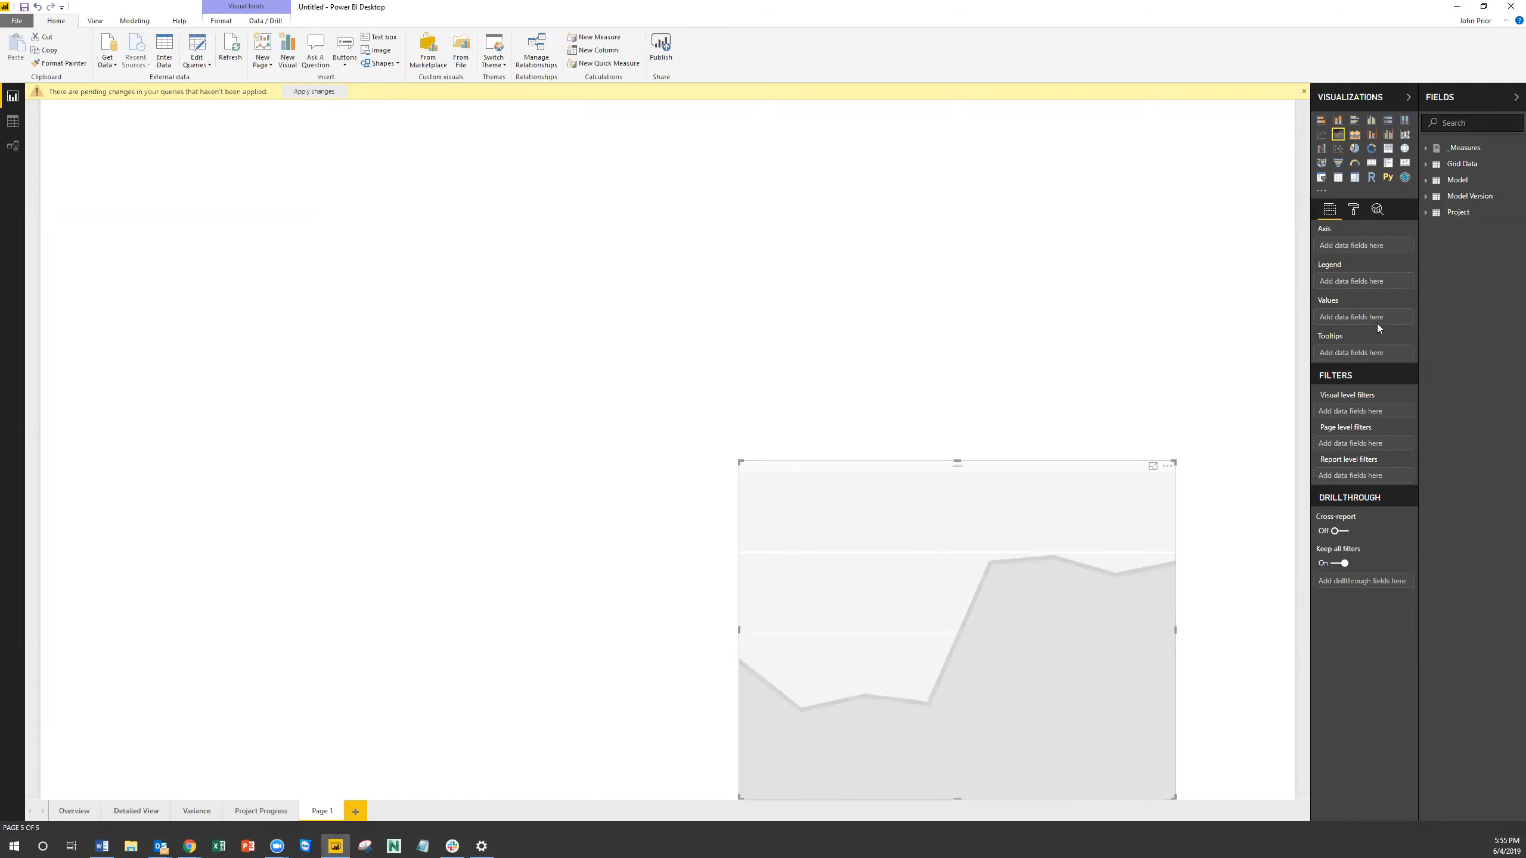
Expand the Grid Data and Model Version tables, widen the field list, and set Model Version Name as the area chart's axis.
left_click(1427, 168)
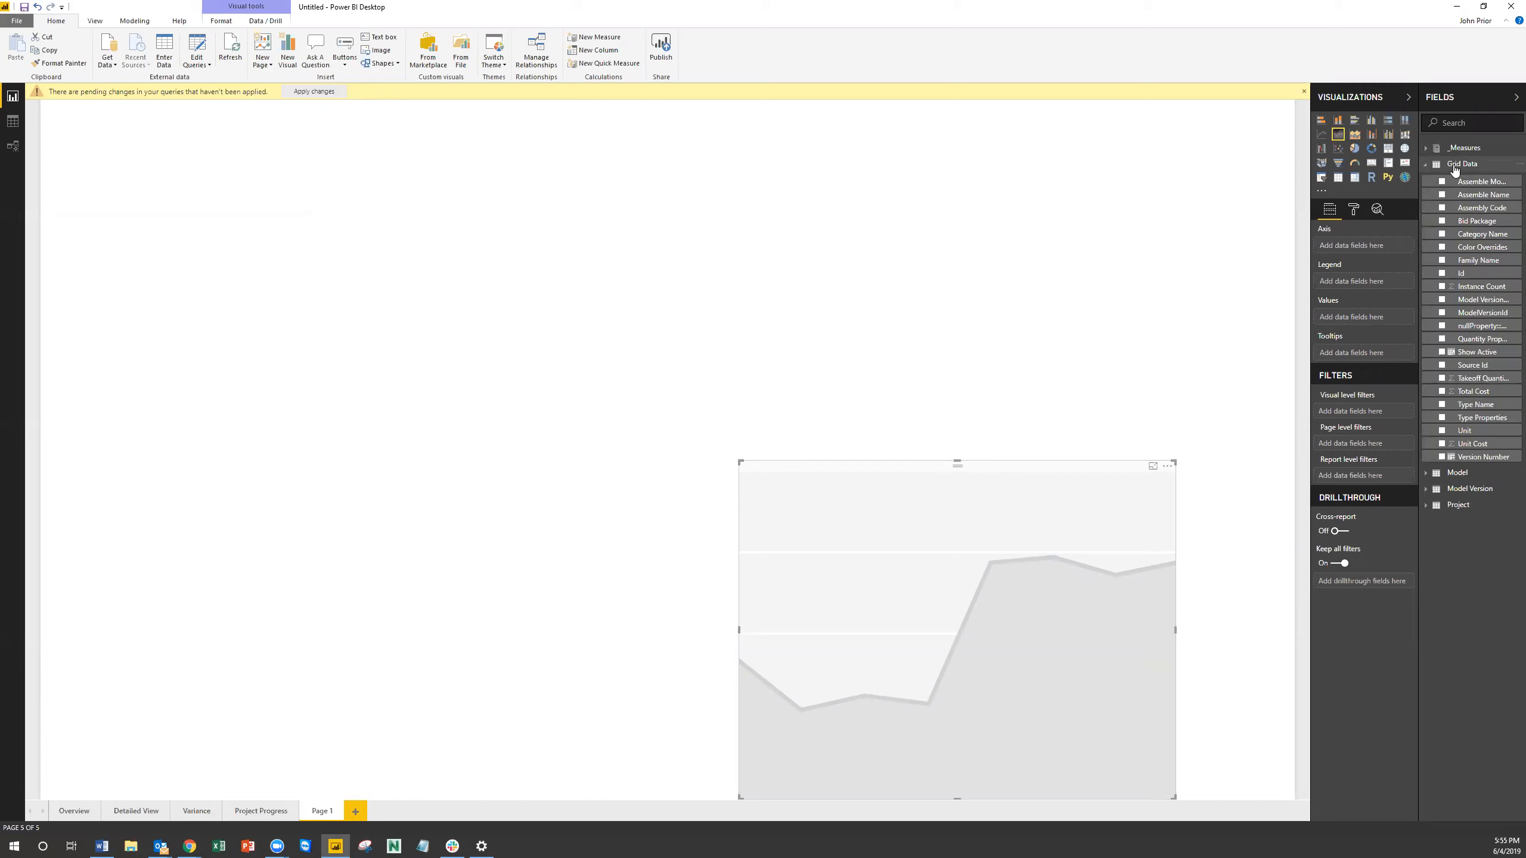
left_click(1427, 489)
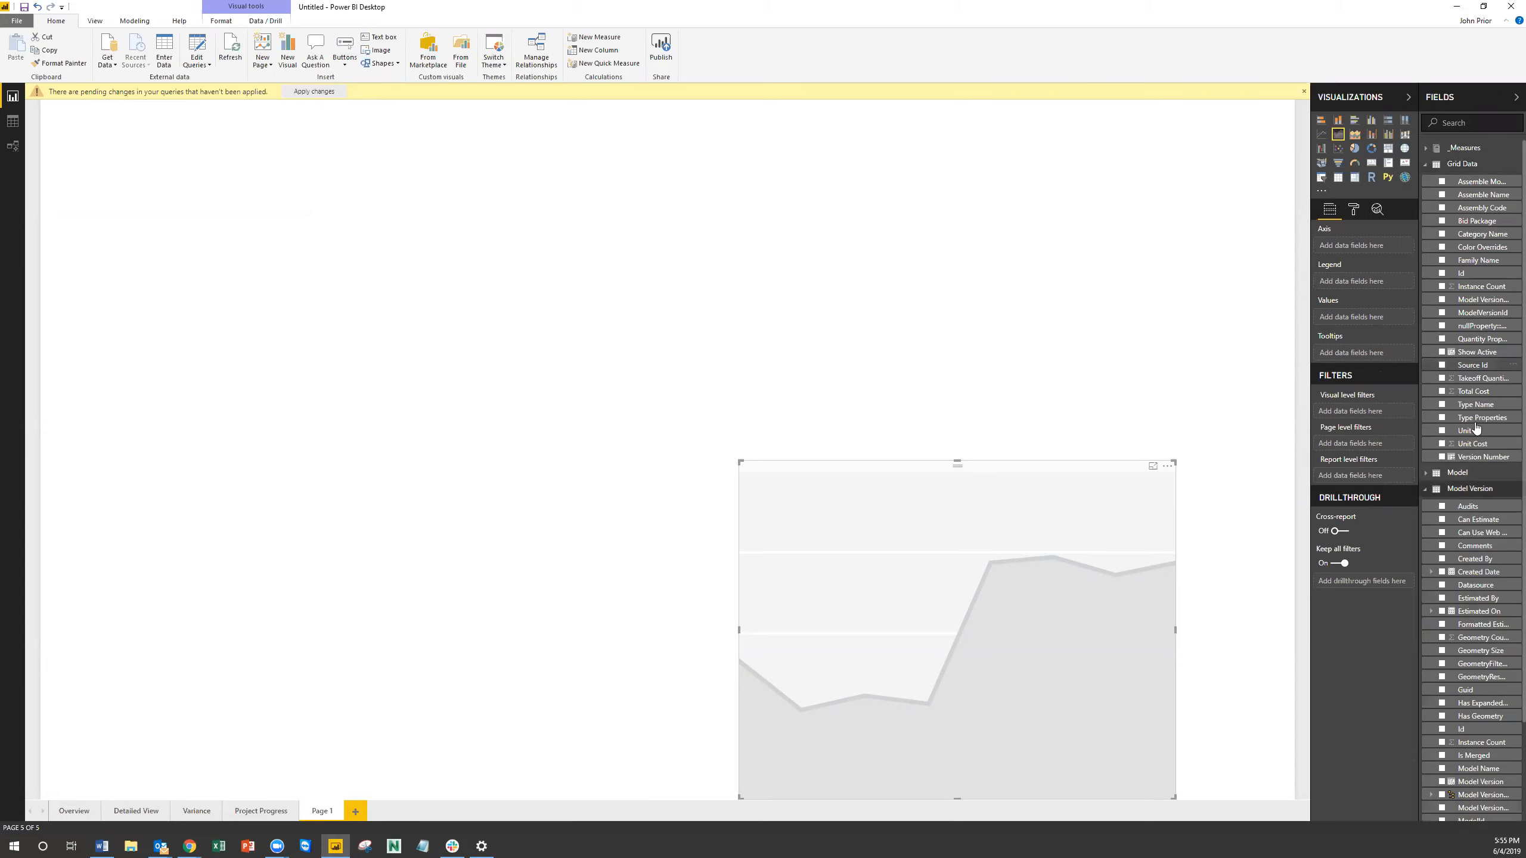
scroll(1498, 461, "down", 3)
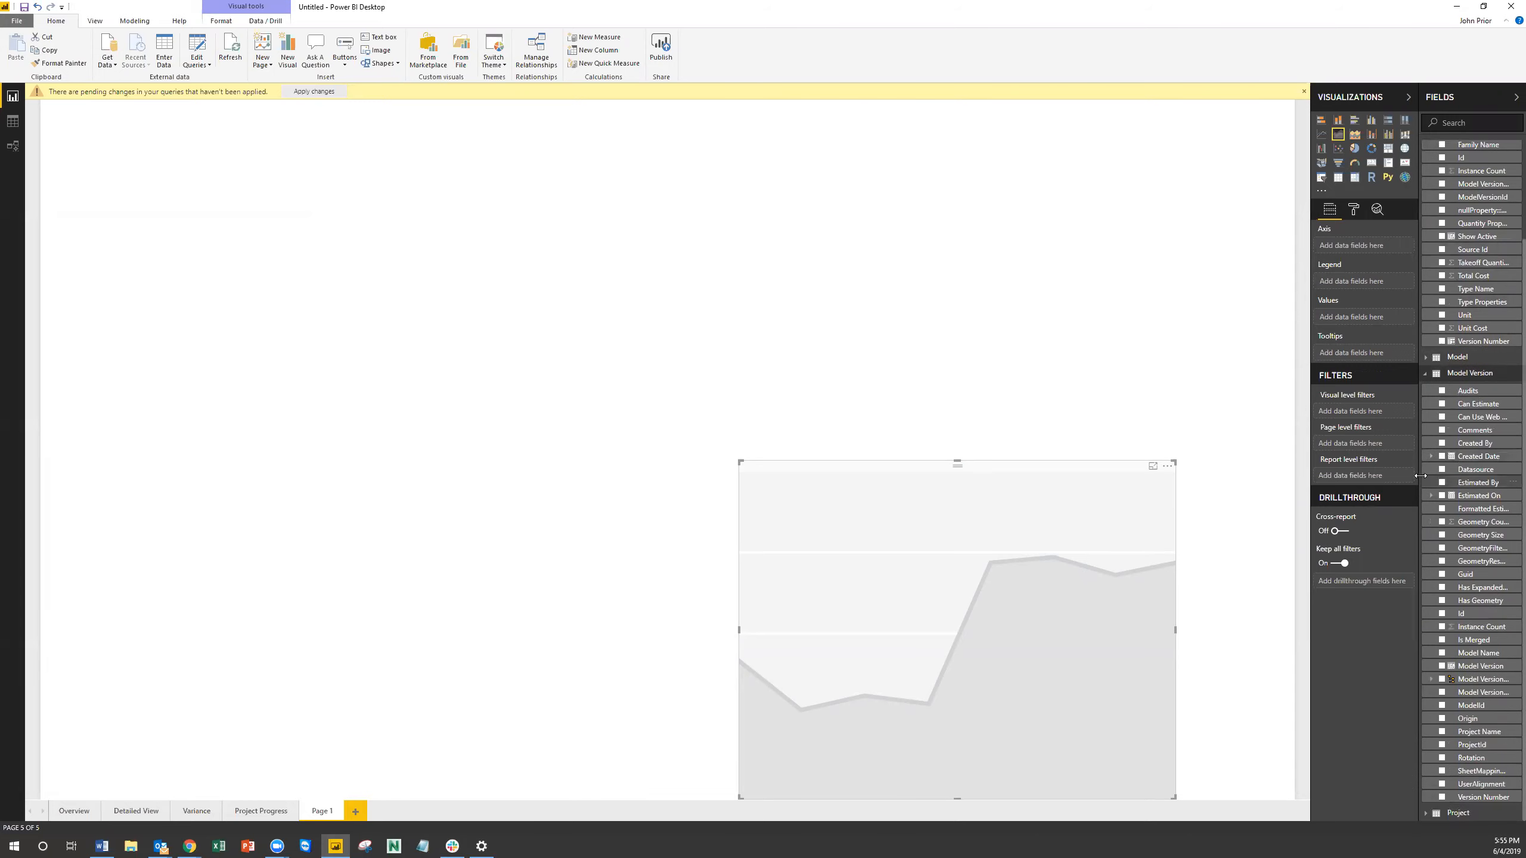
left_click_drag(1420, 476, 1304, 475)
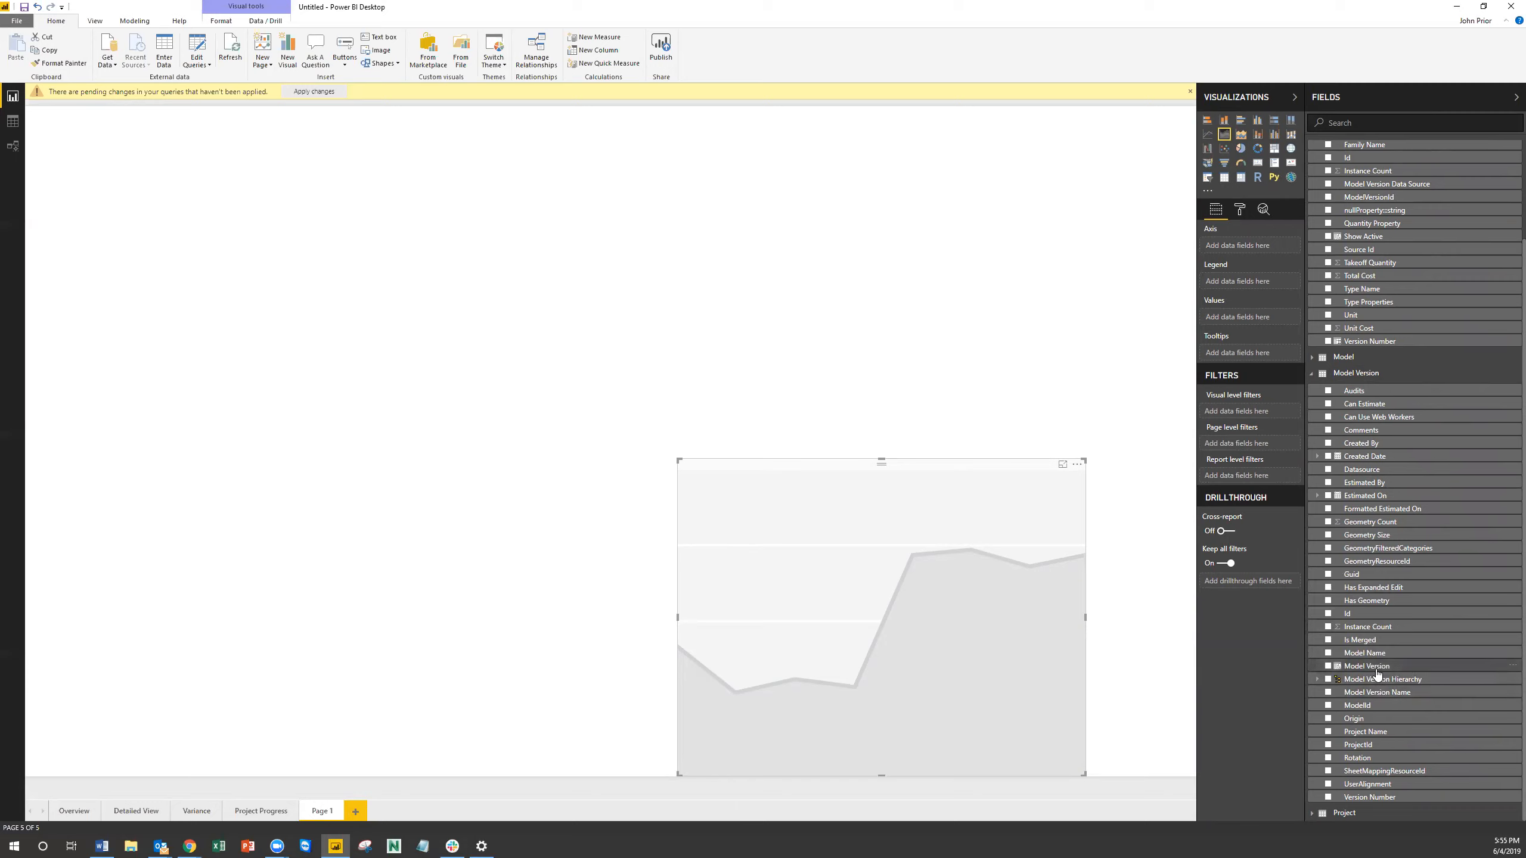
left_click_drag(1377, 694, 1226, 247)
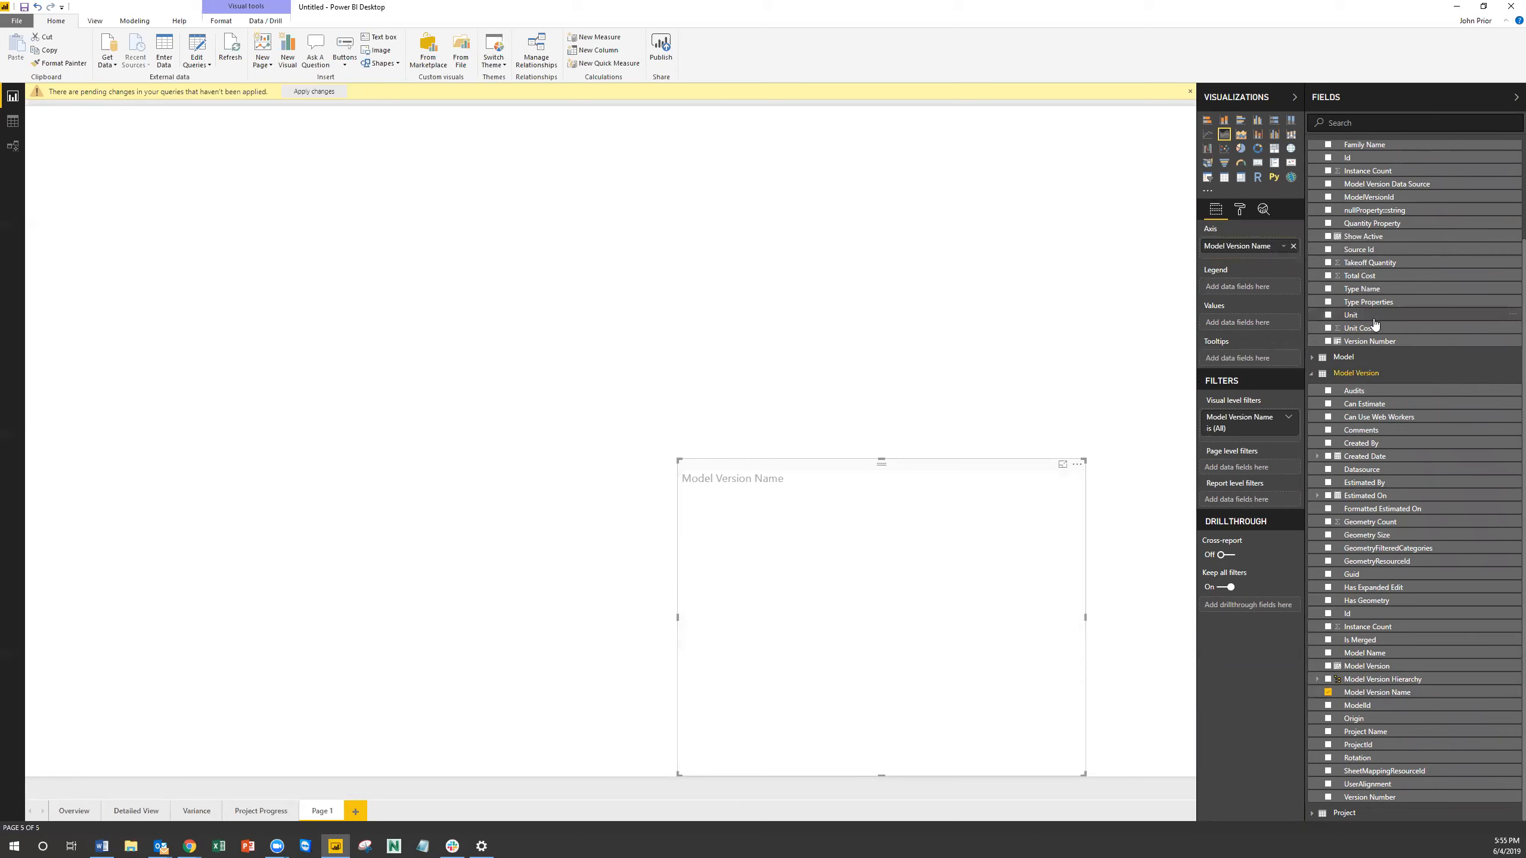
Assign Category Name from Grid Data to the chart's legend and Takeoff Quantity to its values.
scroll(1376, 331, "up", 3)
left_click_drag(1374, 239, 1253, 293)
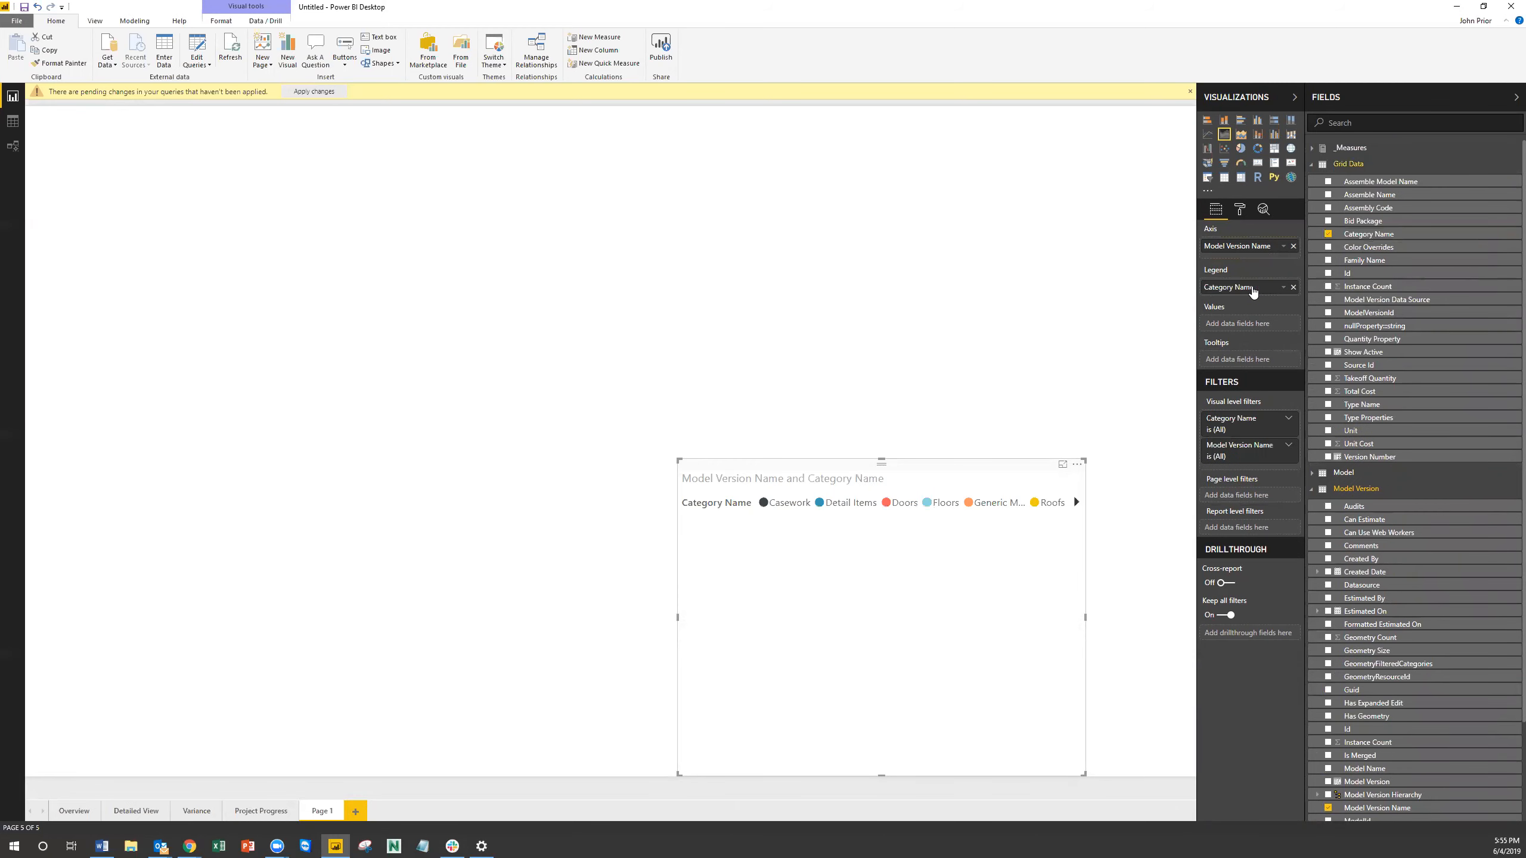
left_click_drag(1388, 384, 1243, 325)
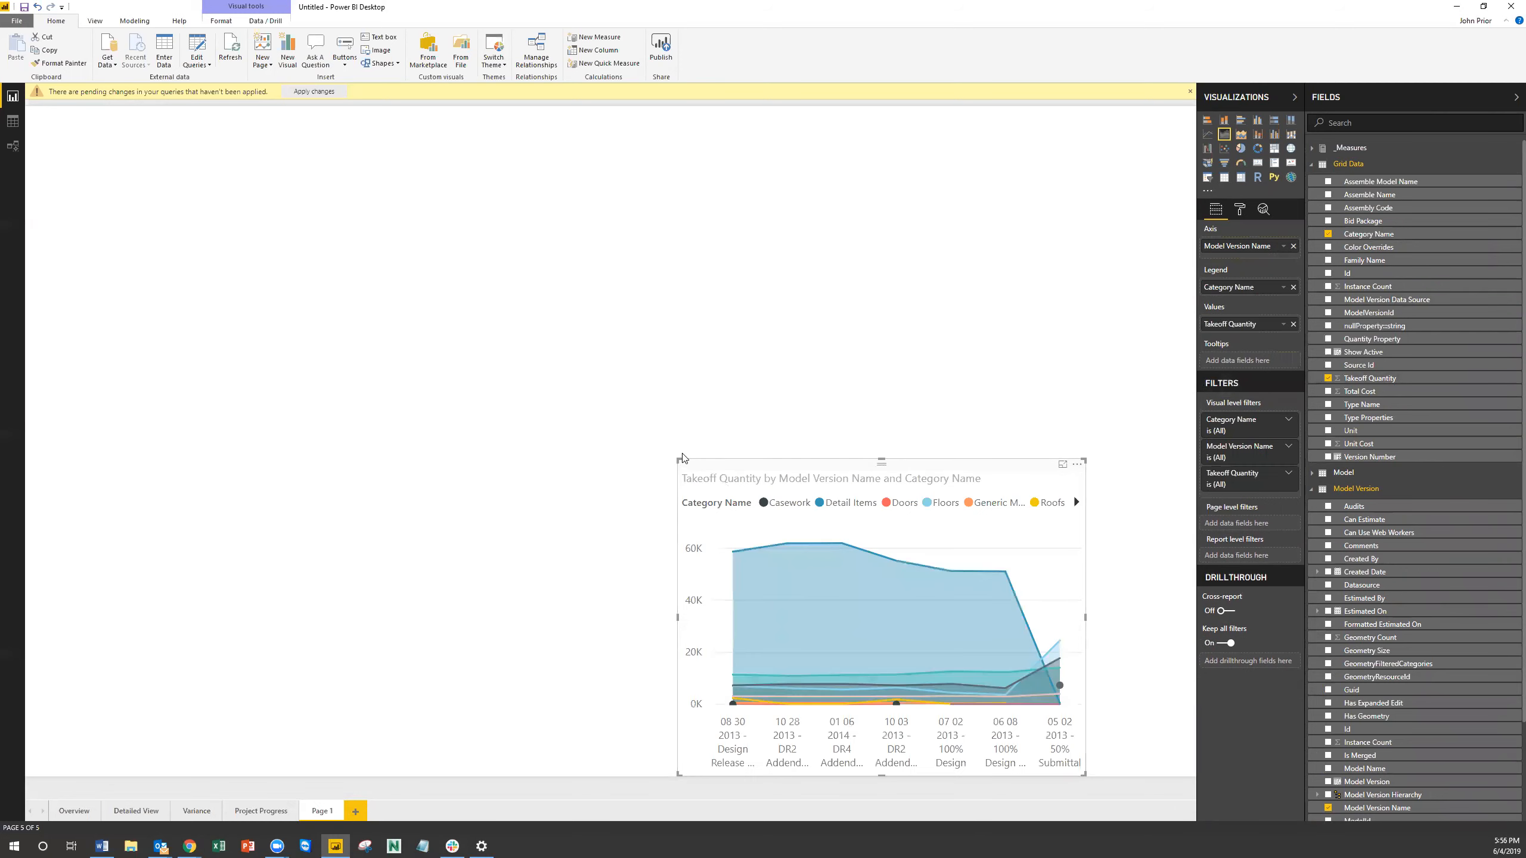
Enlarge the area chart to fill most of the page and turn on its data labels.
left_click_drag(679, 461, 320, 231)
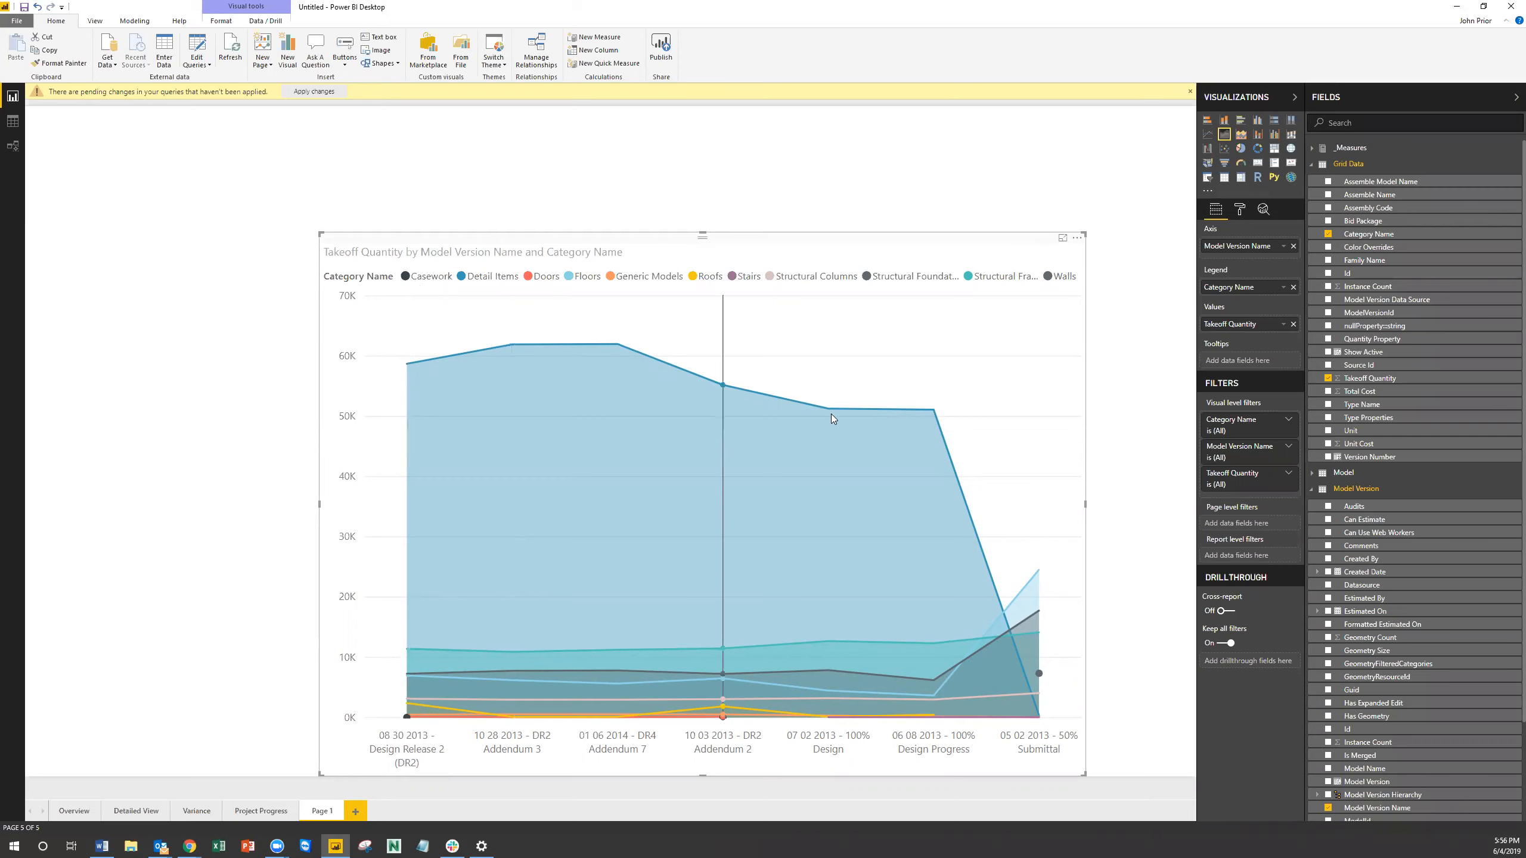
left_click(1241, 210)
left_click(1216, 209)
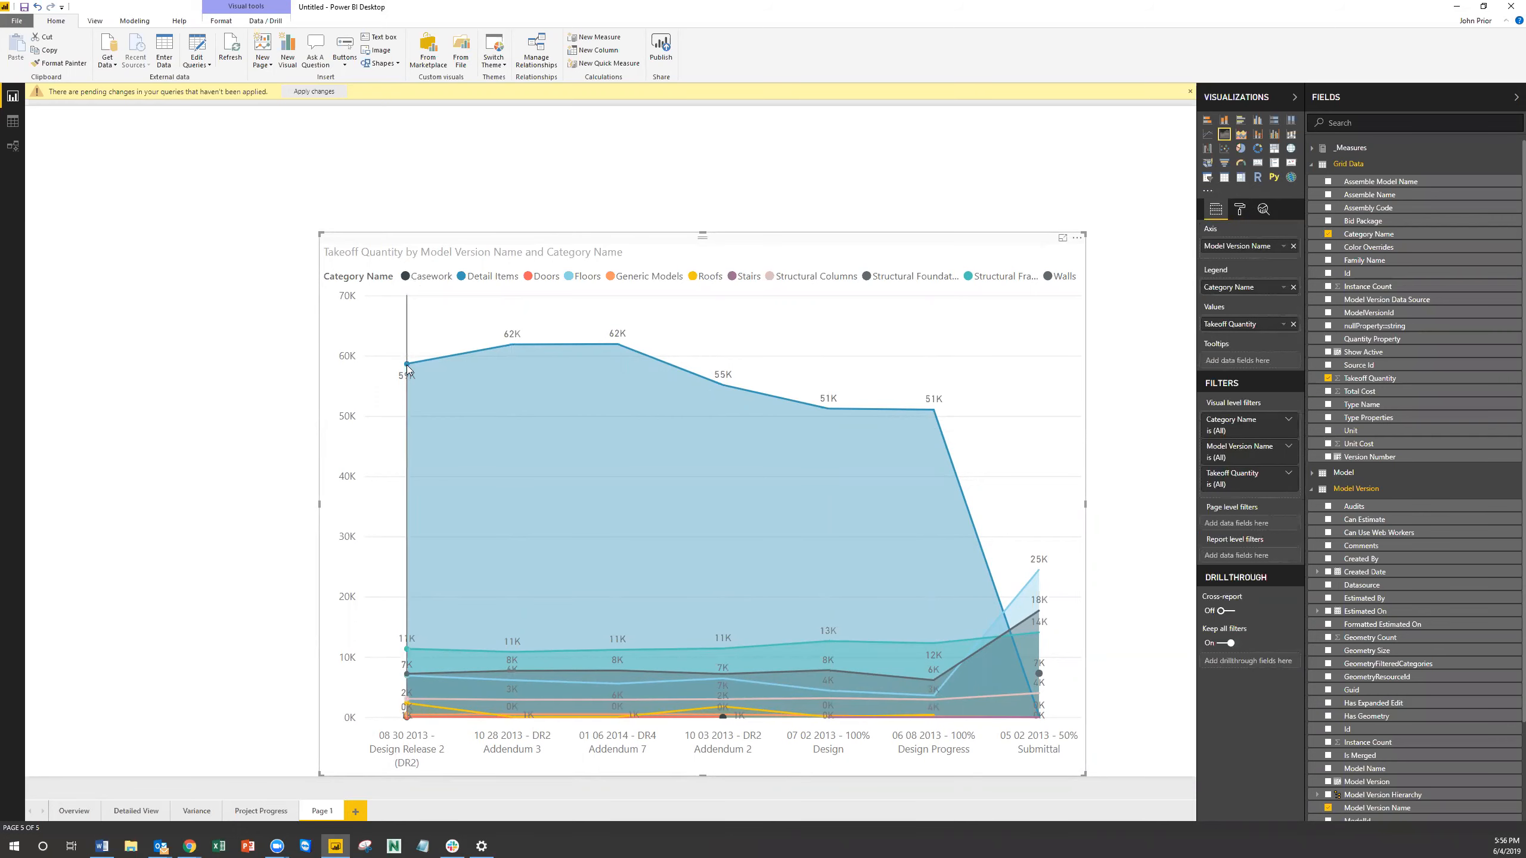
mouse_move(407, 368)
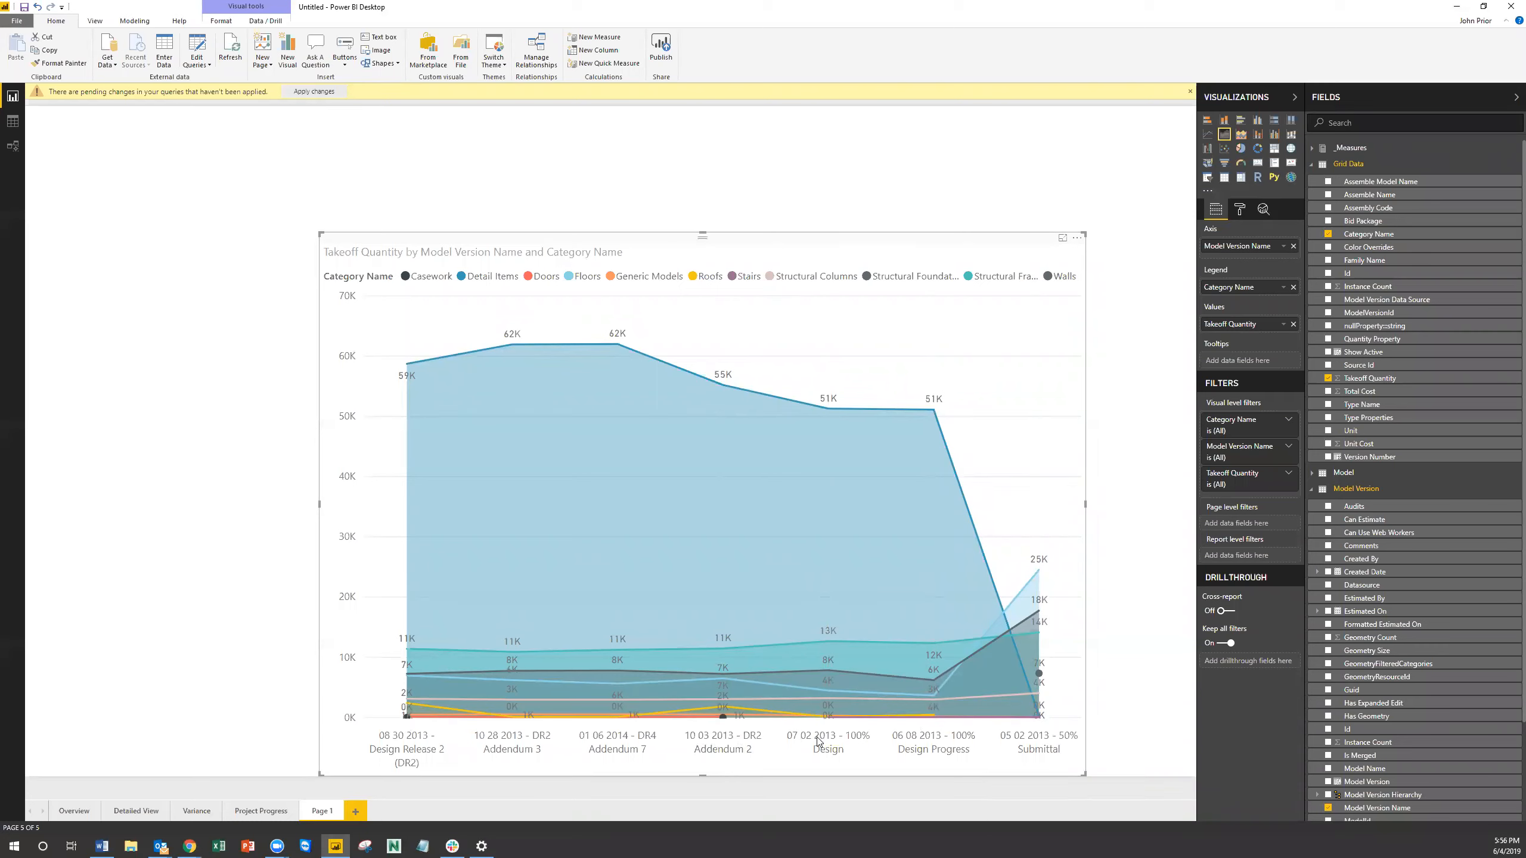
Sort the area chart by Model Version Name in ascending order and move the chart slightly up the page.
left_click(1077, 240)
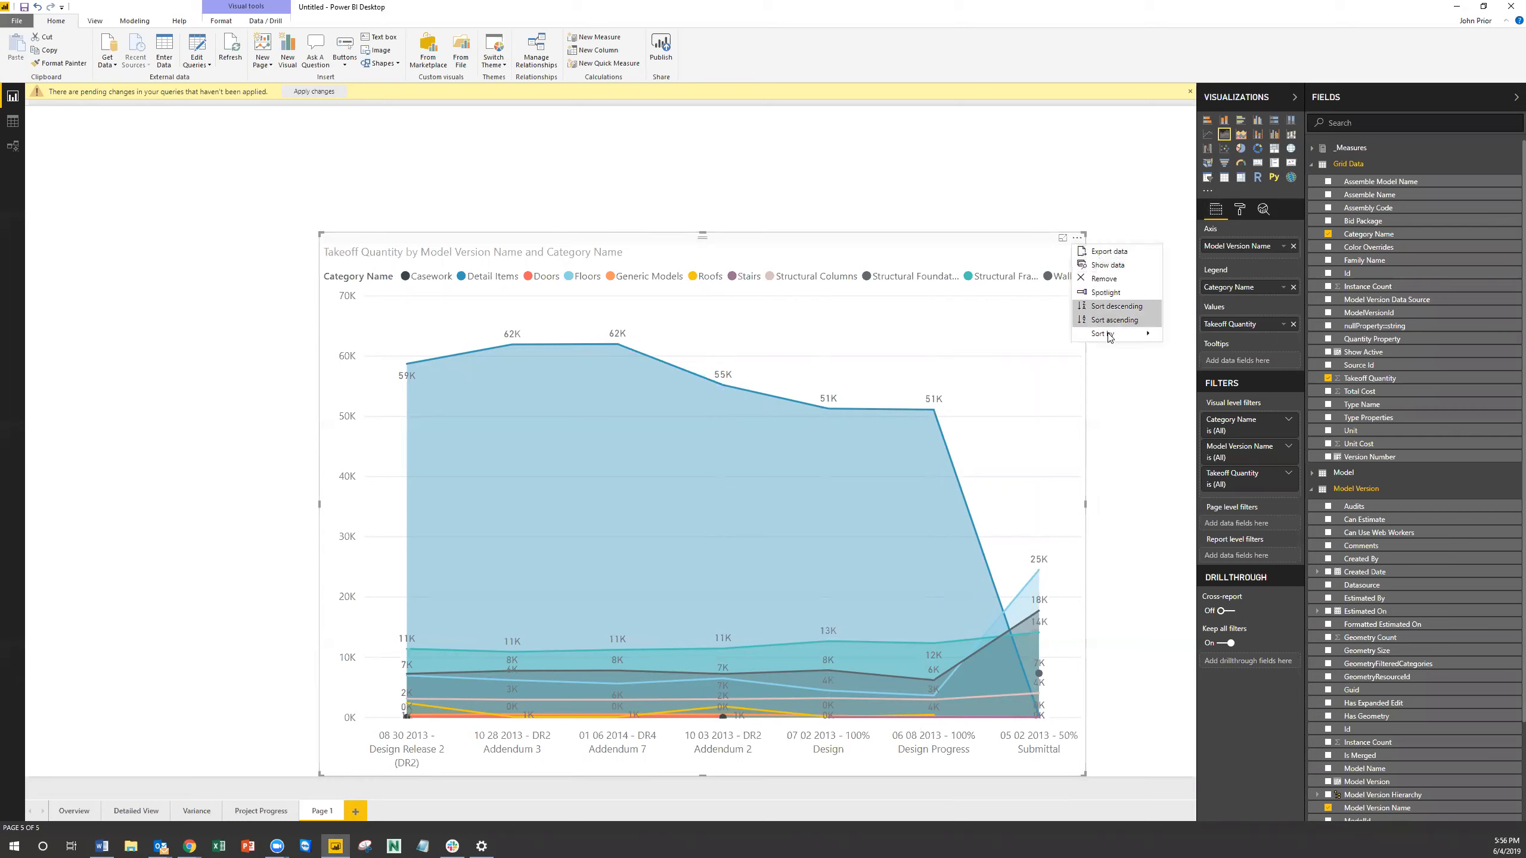
mouse_move(1109, 335)
left_click(1202, 335)
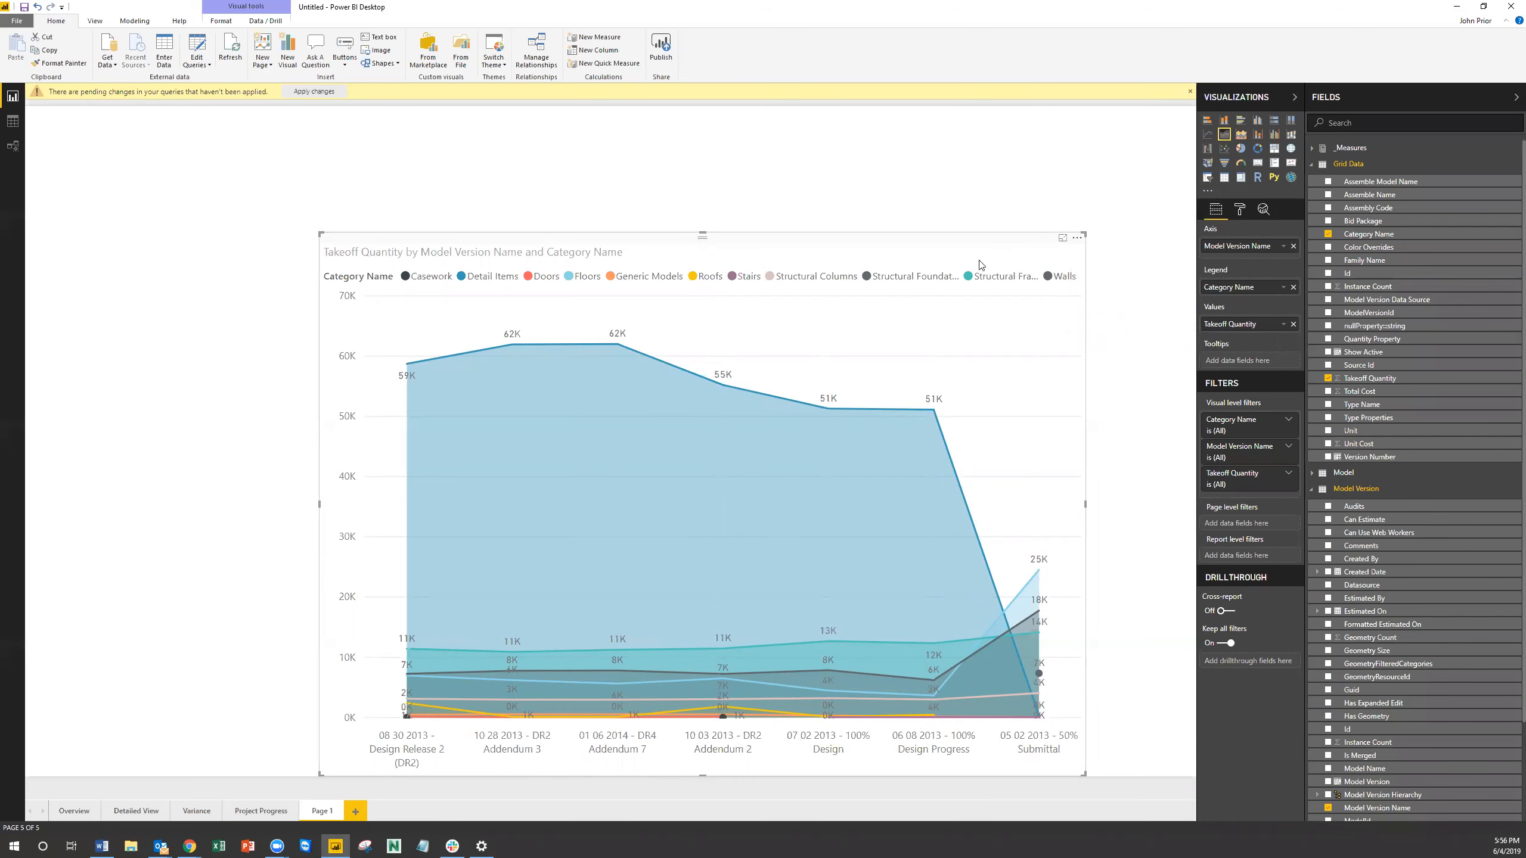
left_click_drag(917, 245, 927, 200)
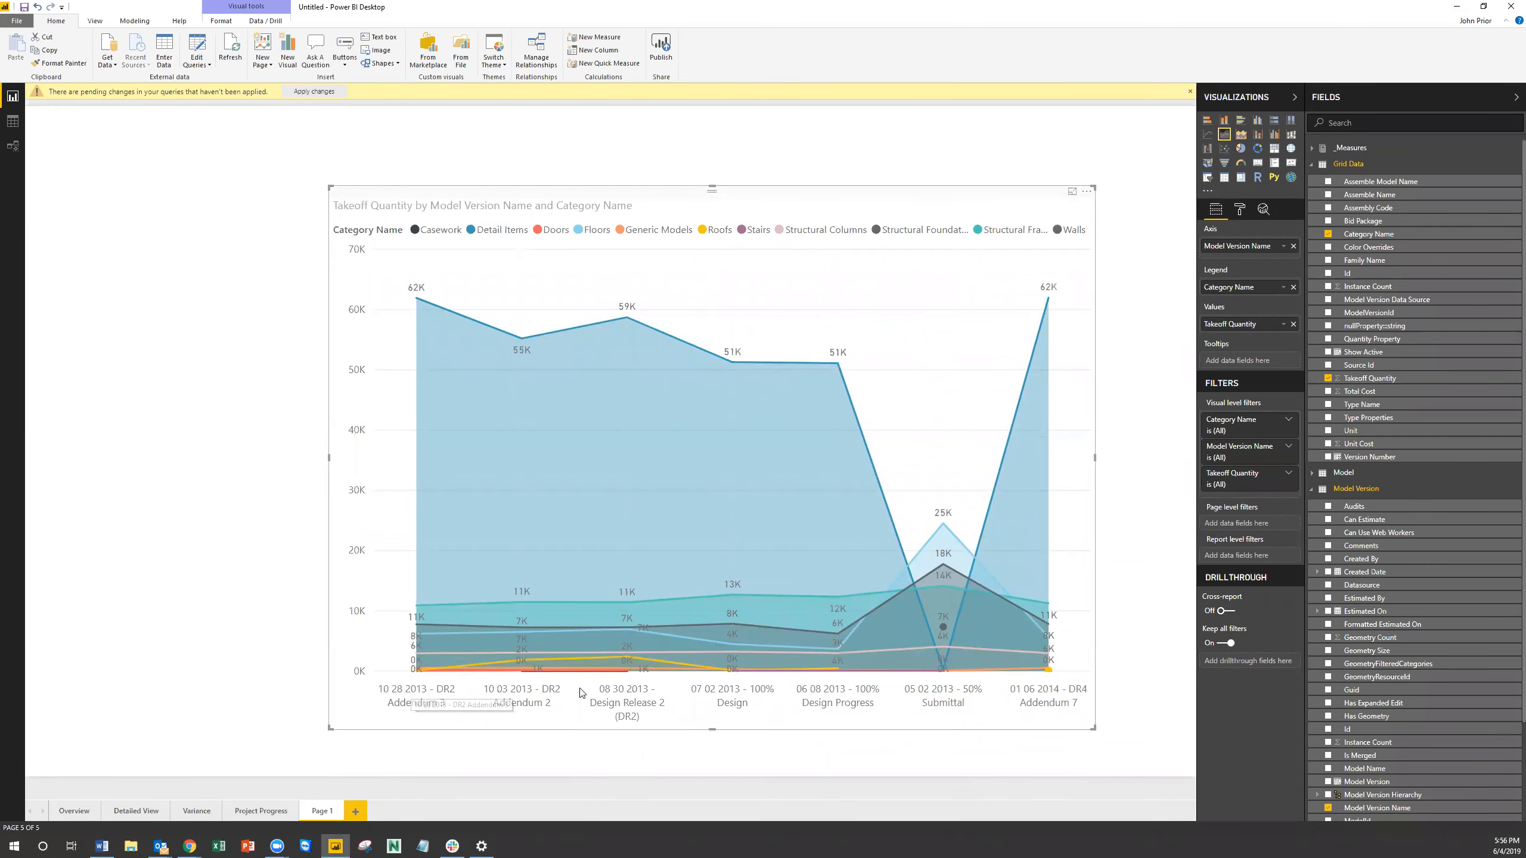
left_click(1086, 191)
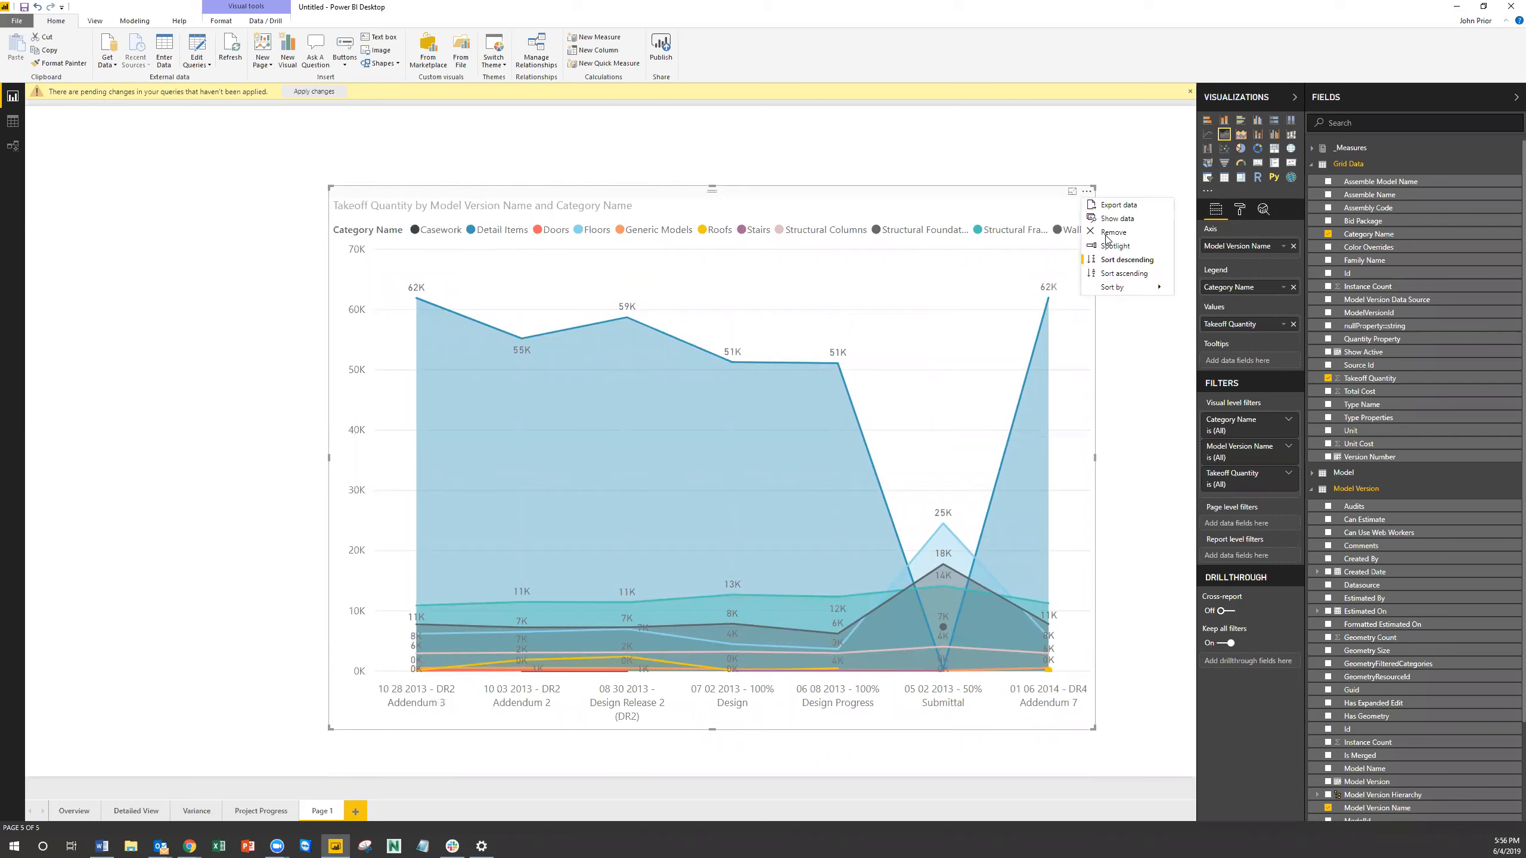
left_click(1118, 277)
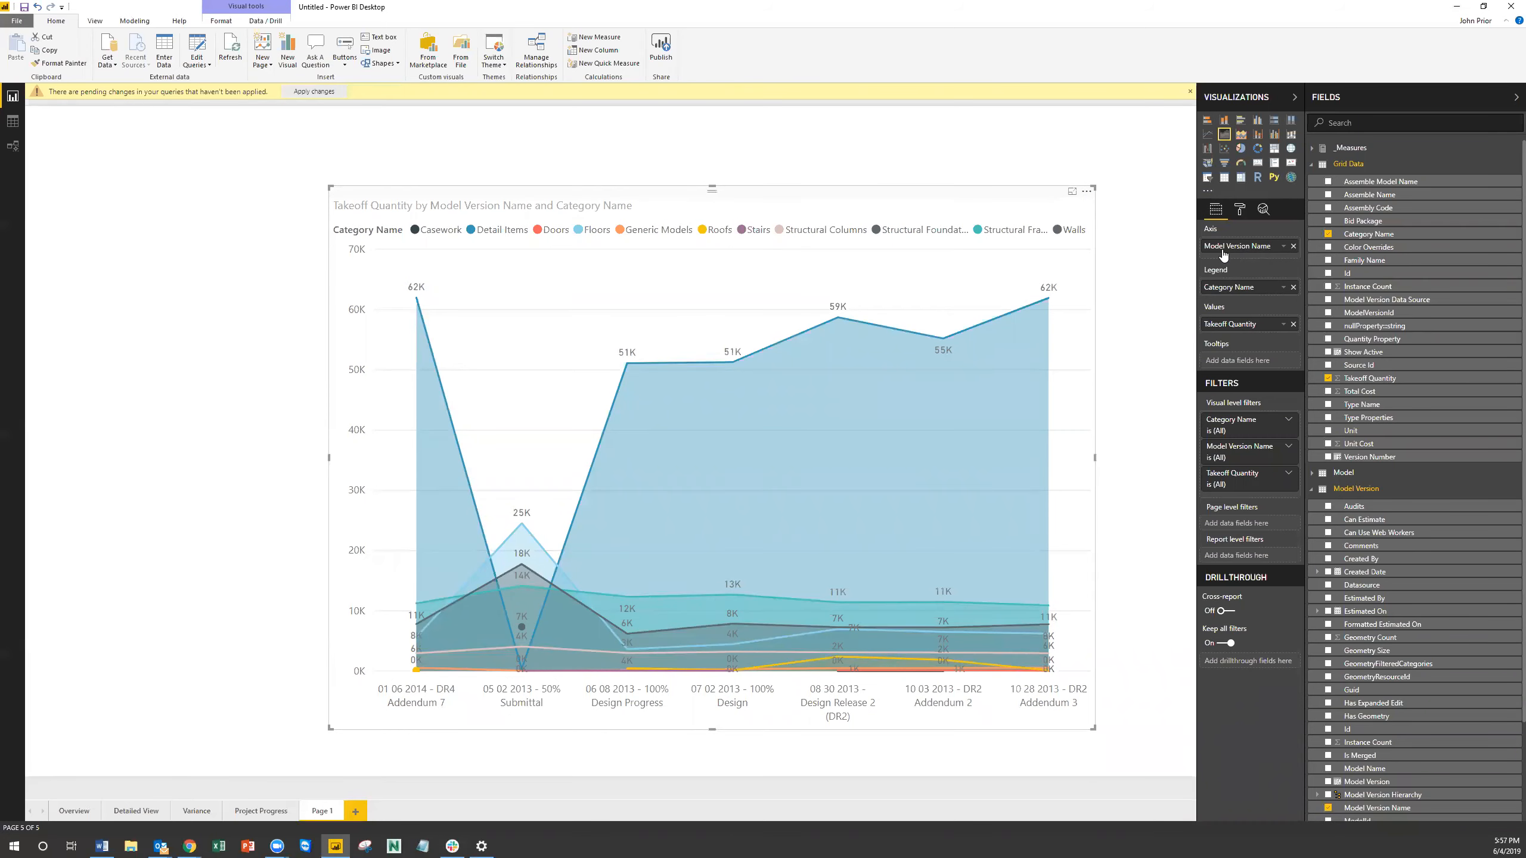
Switch to Assemble in the browser and examine the version names in the Florida Citrus Bowl structure model's settings.
mouse_move(196, 844)
left_click(252, 790)
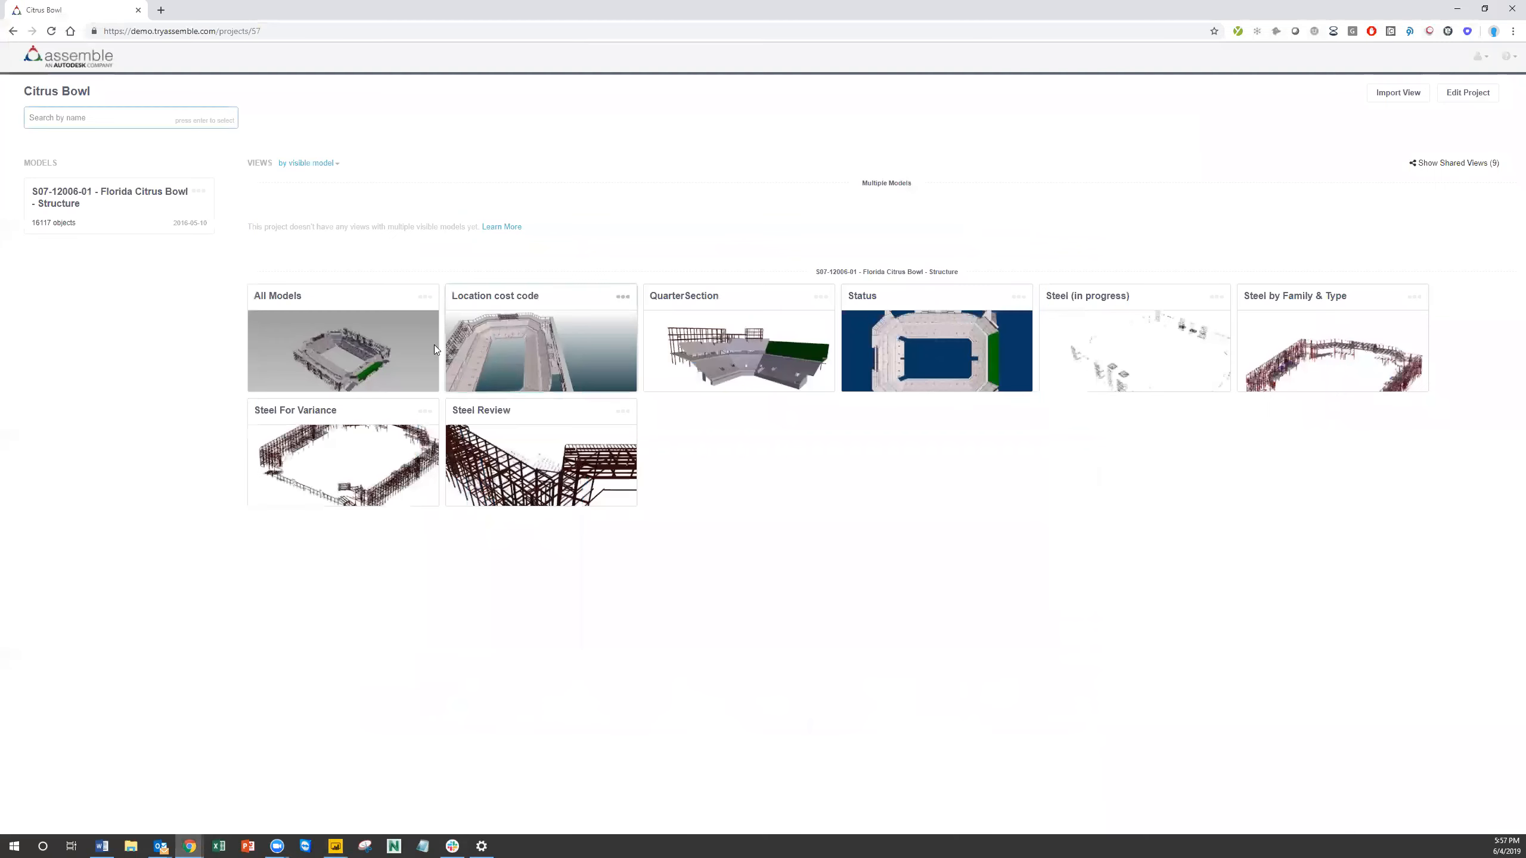
left_click(201, 193)
scroll(757, 283, "down", 5)
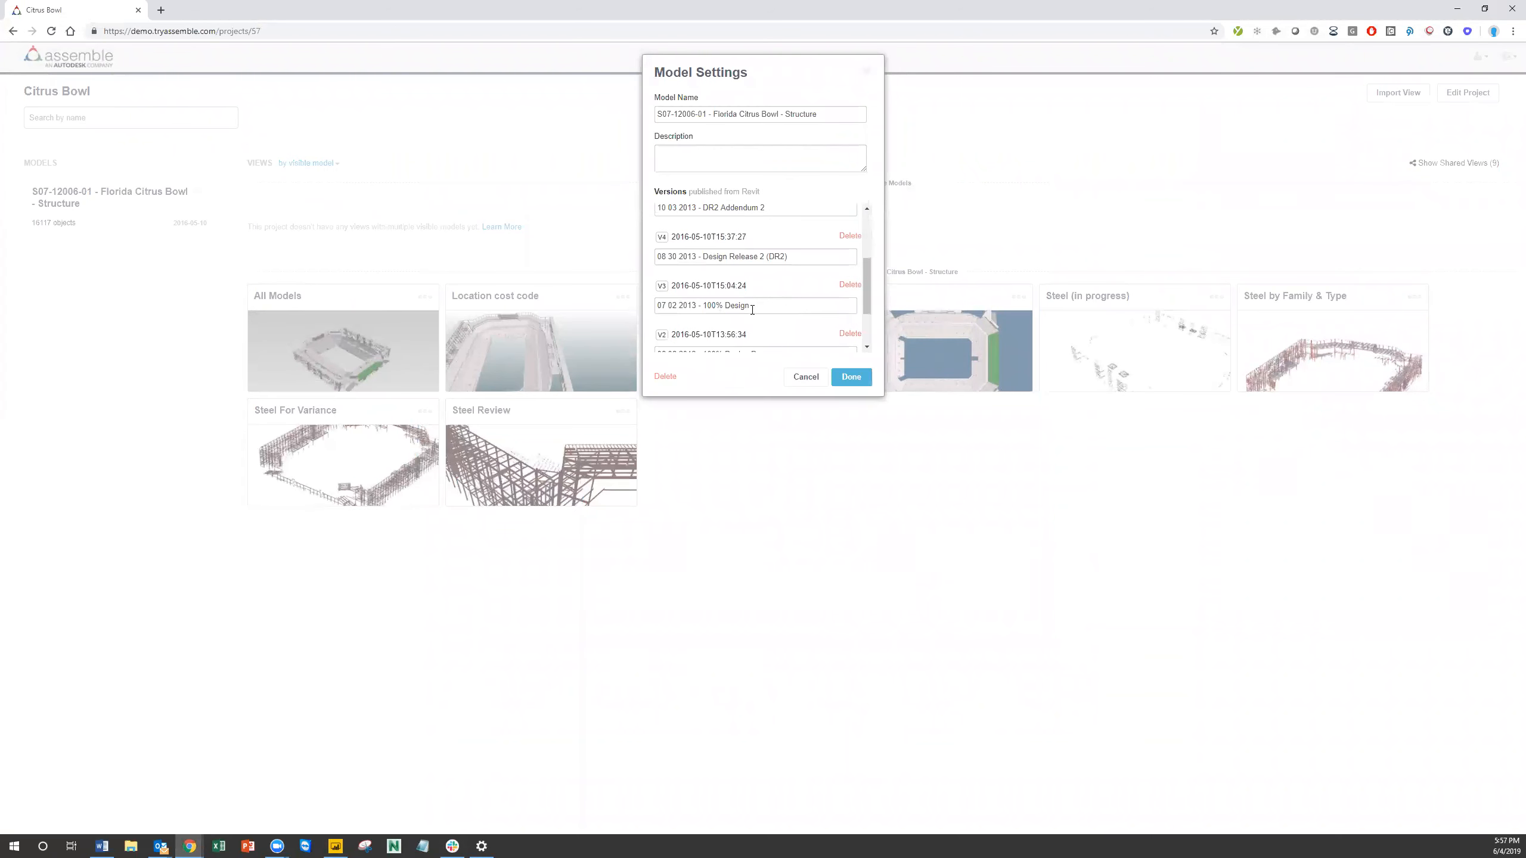
scroll(757, 310, "down", 2)
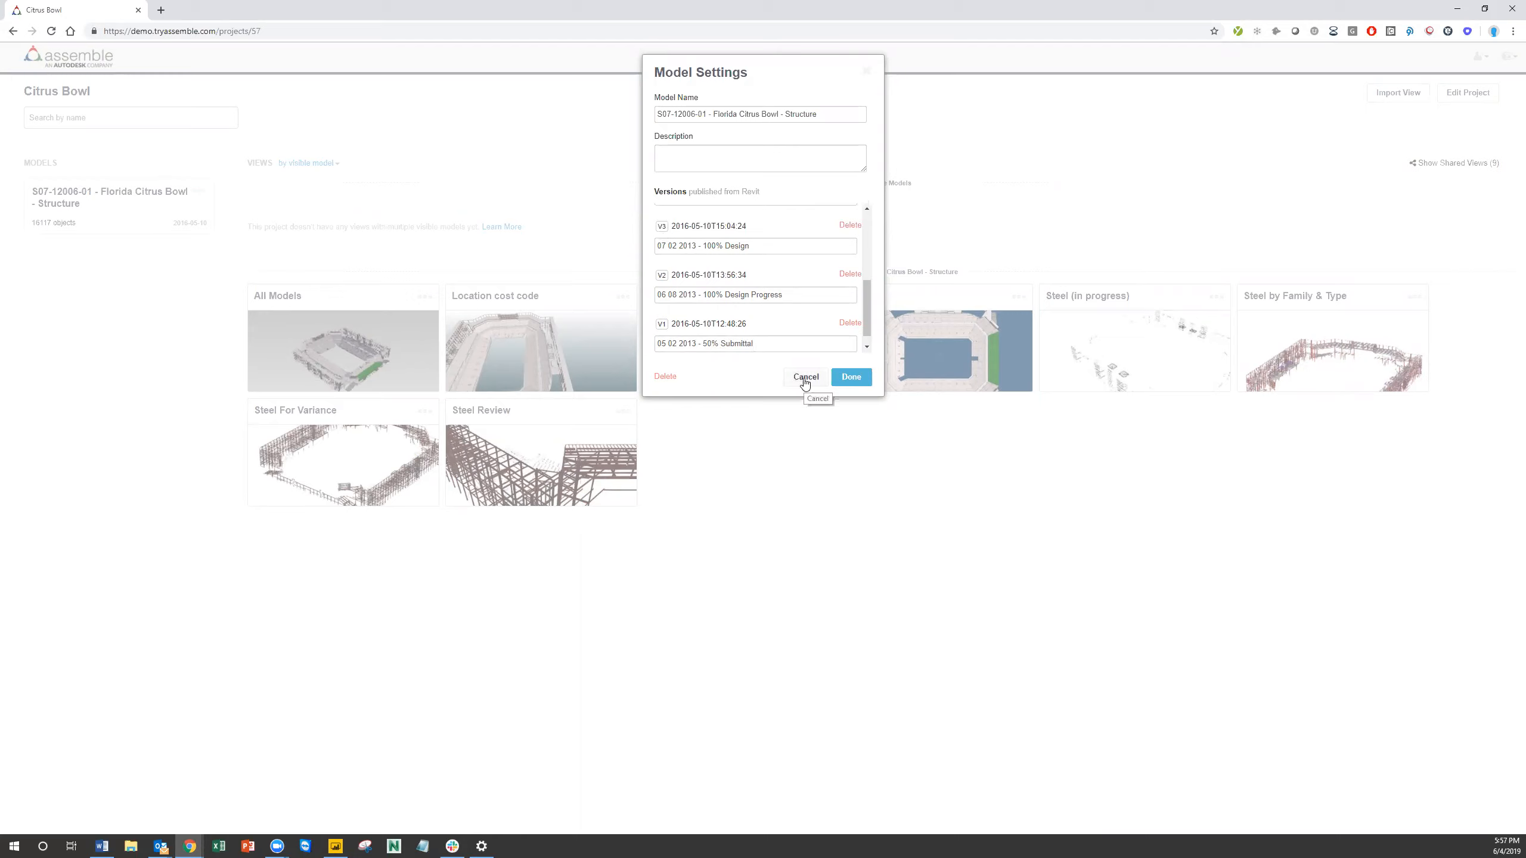
scroll(740, 337, "up", 5)
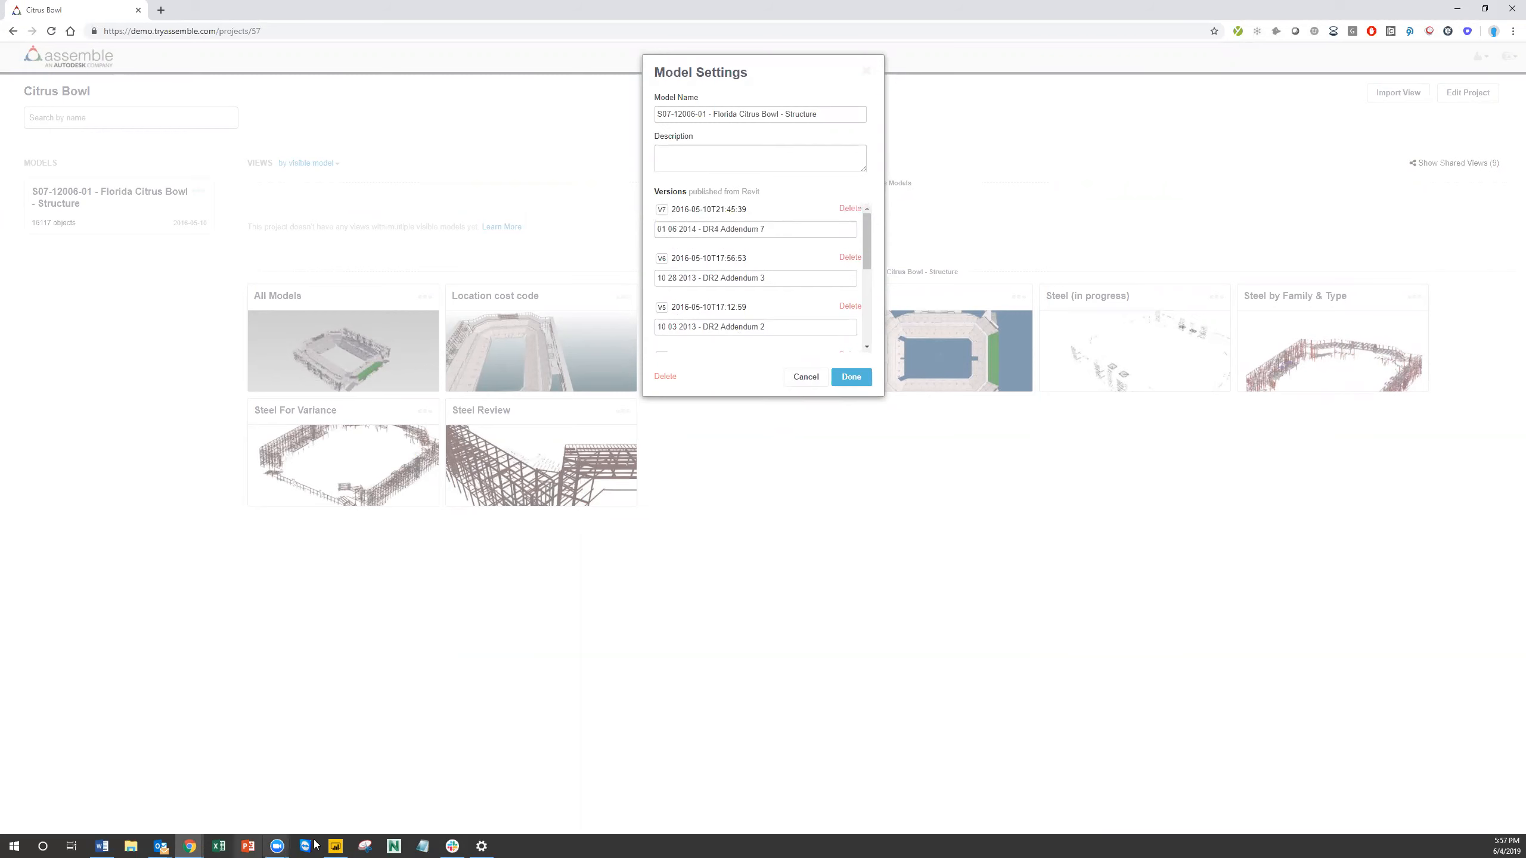
Switch back to Power BI and replace Model Version Name with Model Version on the area chart's axis.
mouse_move(333, 842)
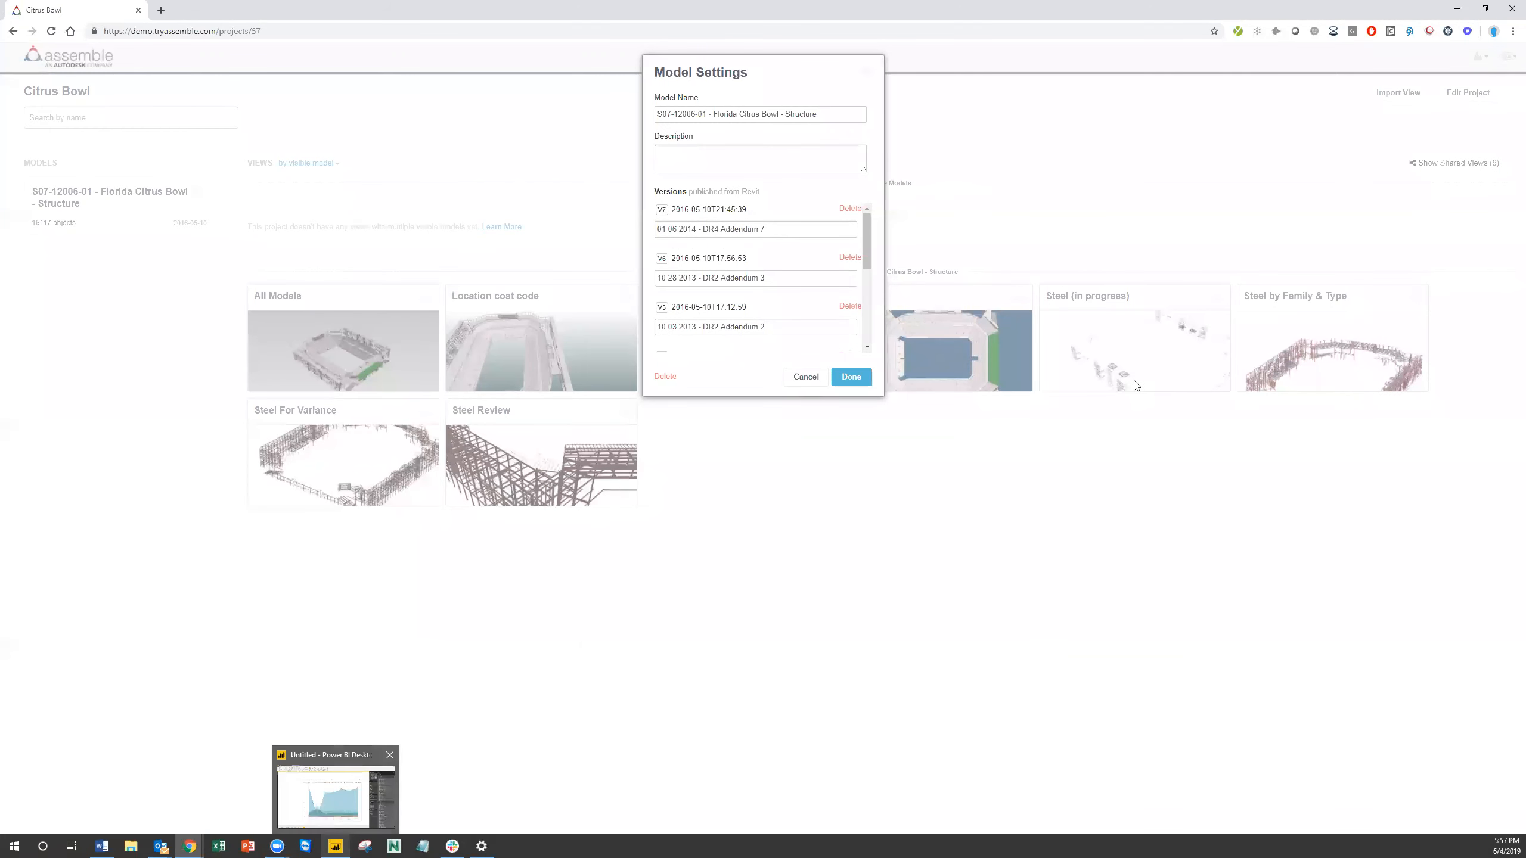
scroll(1374, 658, "down", 2)
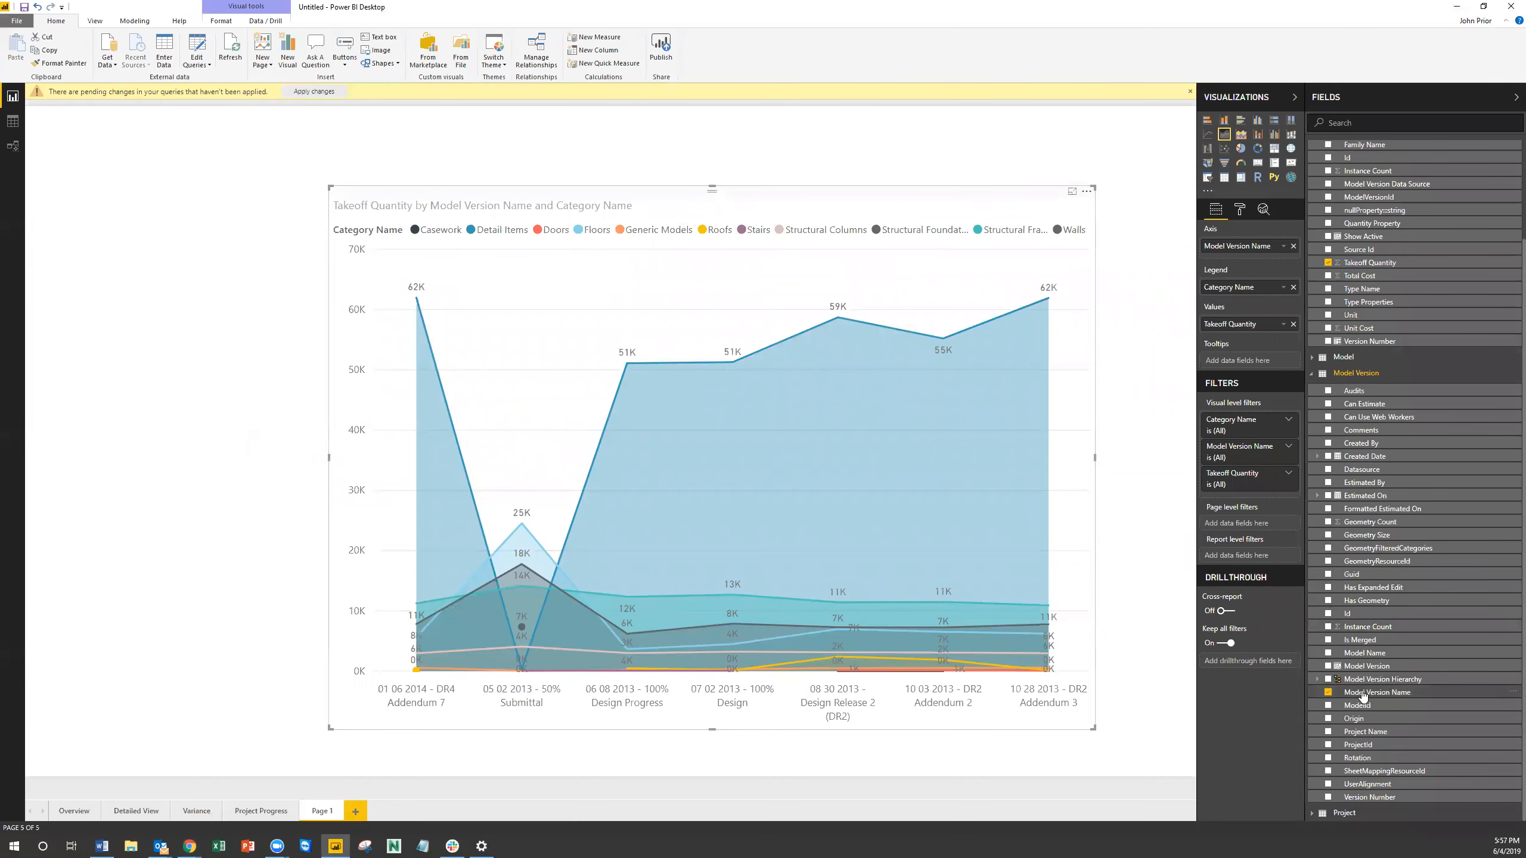
left_click_drag(1369, 666, 1254, 247)
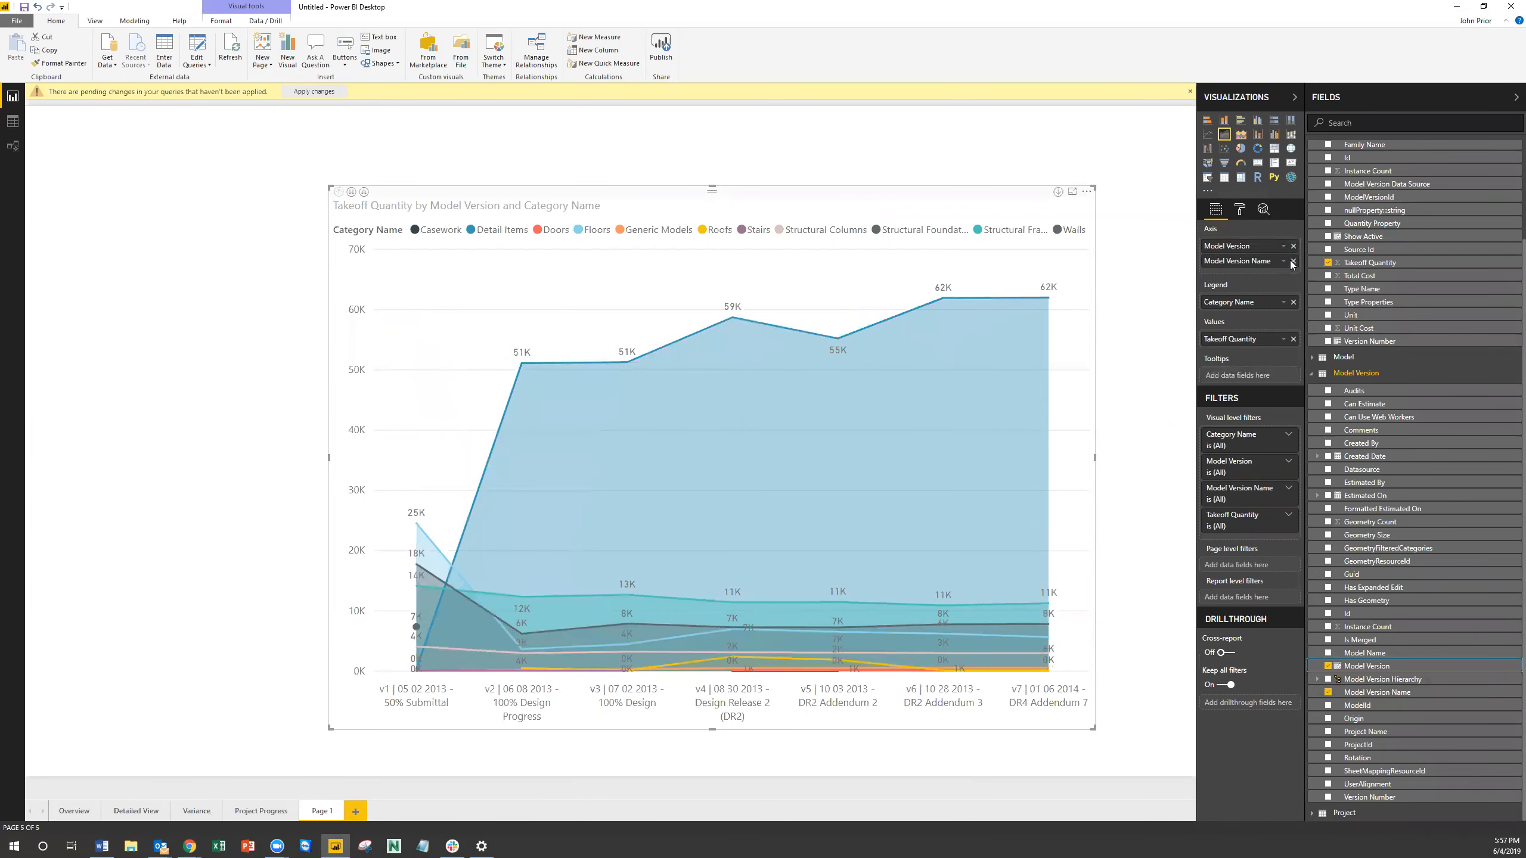
left_click(1293, 261)
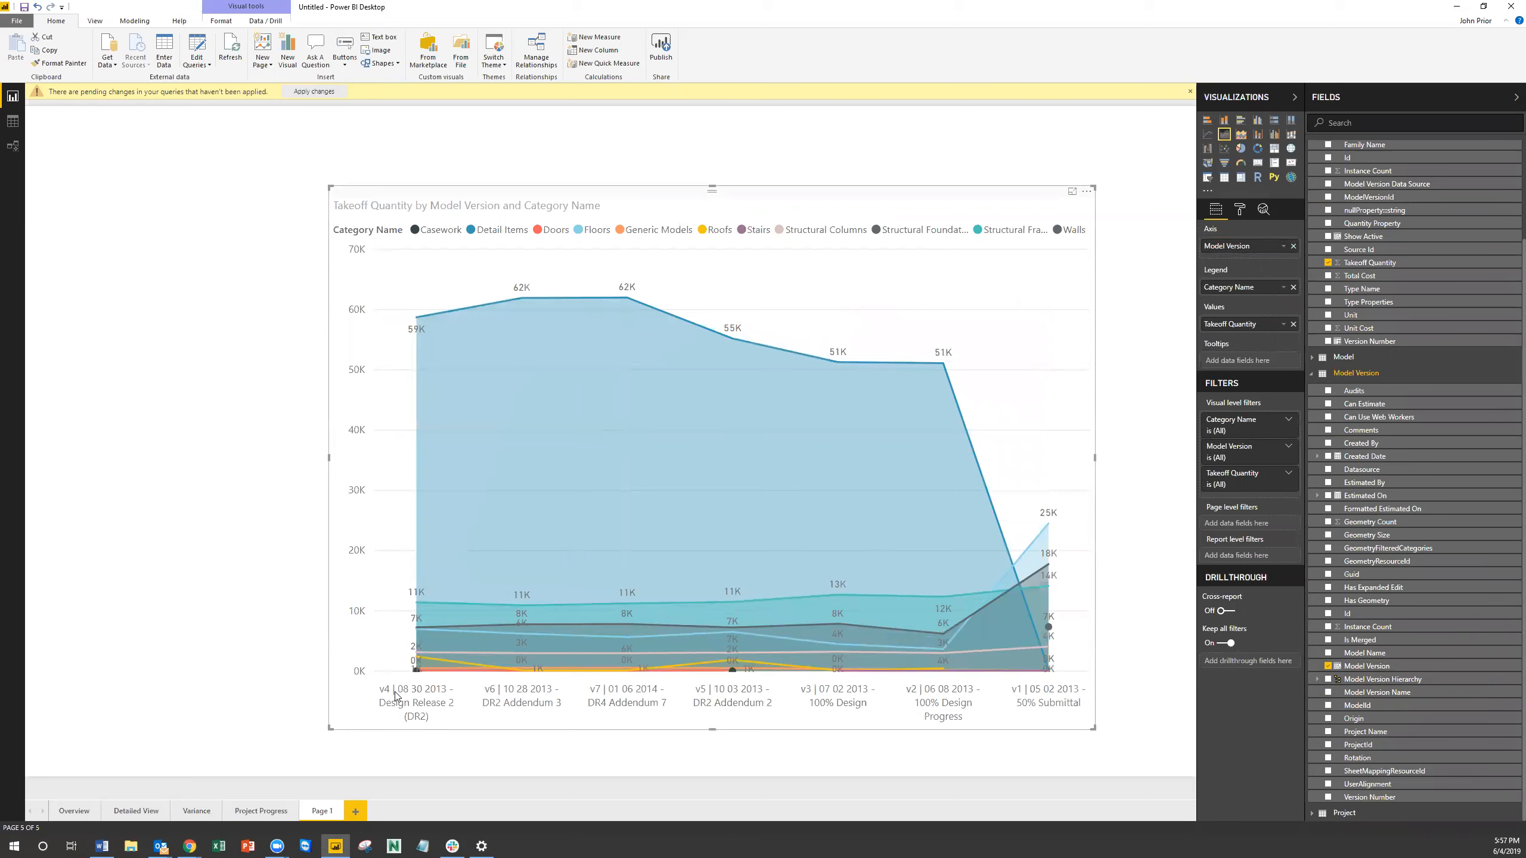
Sort the area chart by Model Version in ascending order and move it to the lower-left area of the page.
left_click(1088, 193)
mouse_move(1124, 287)
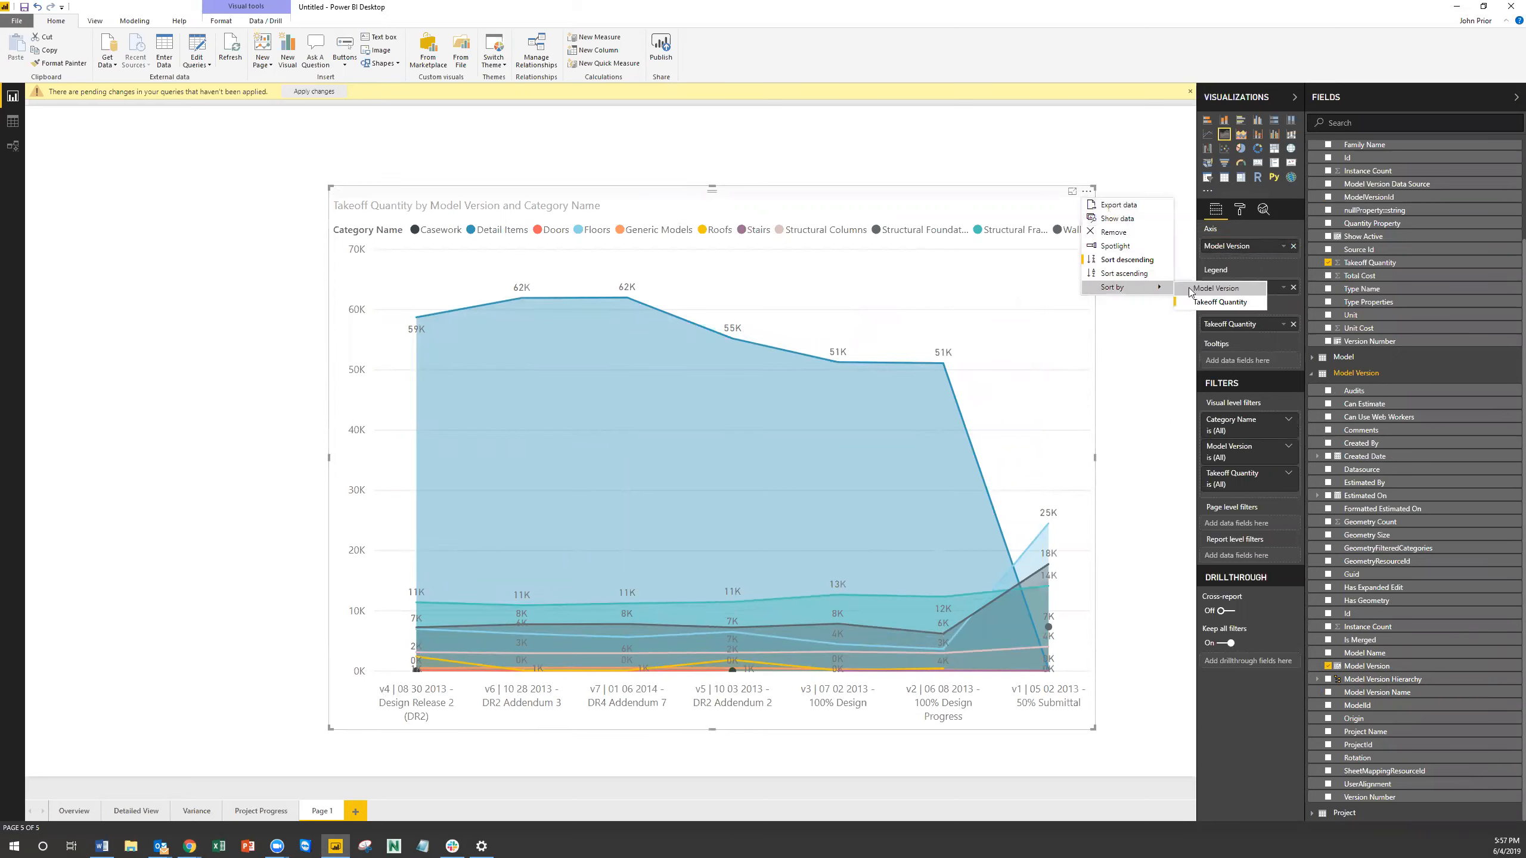
left_click(1219, 289)
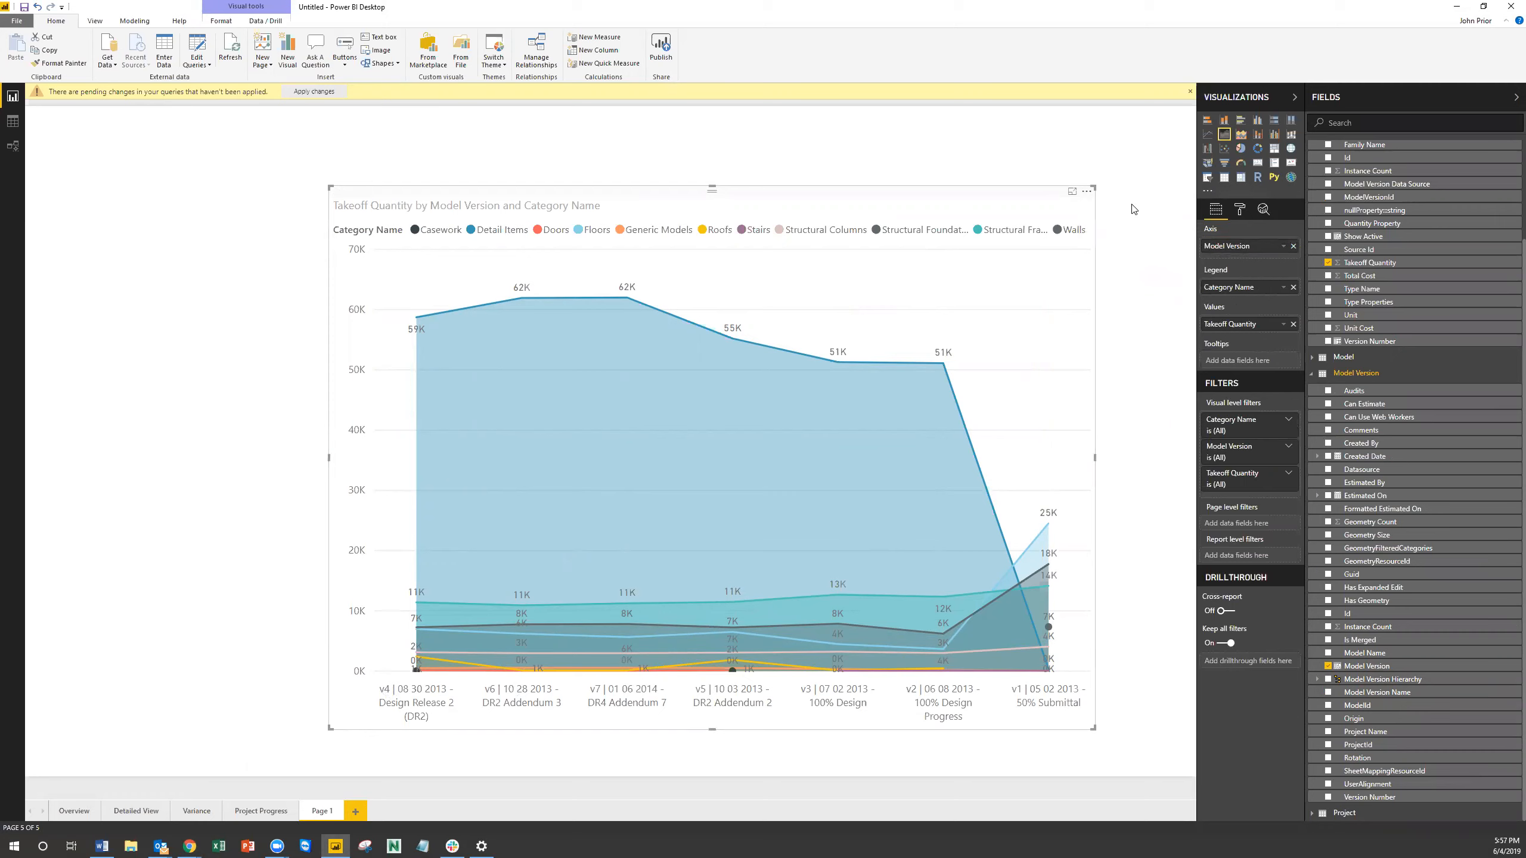
left_click(1090, 198)
left_click(1115, 275)
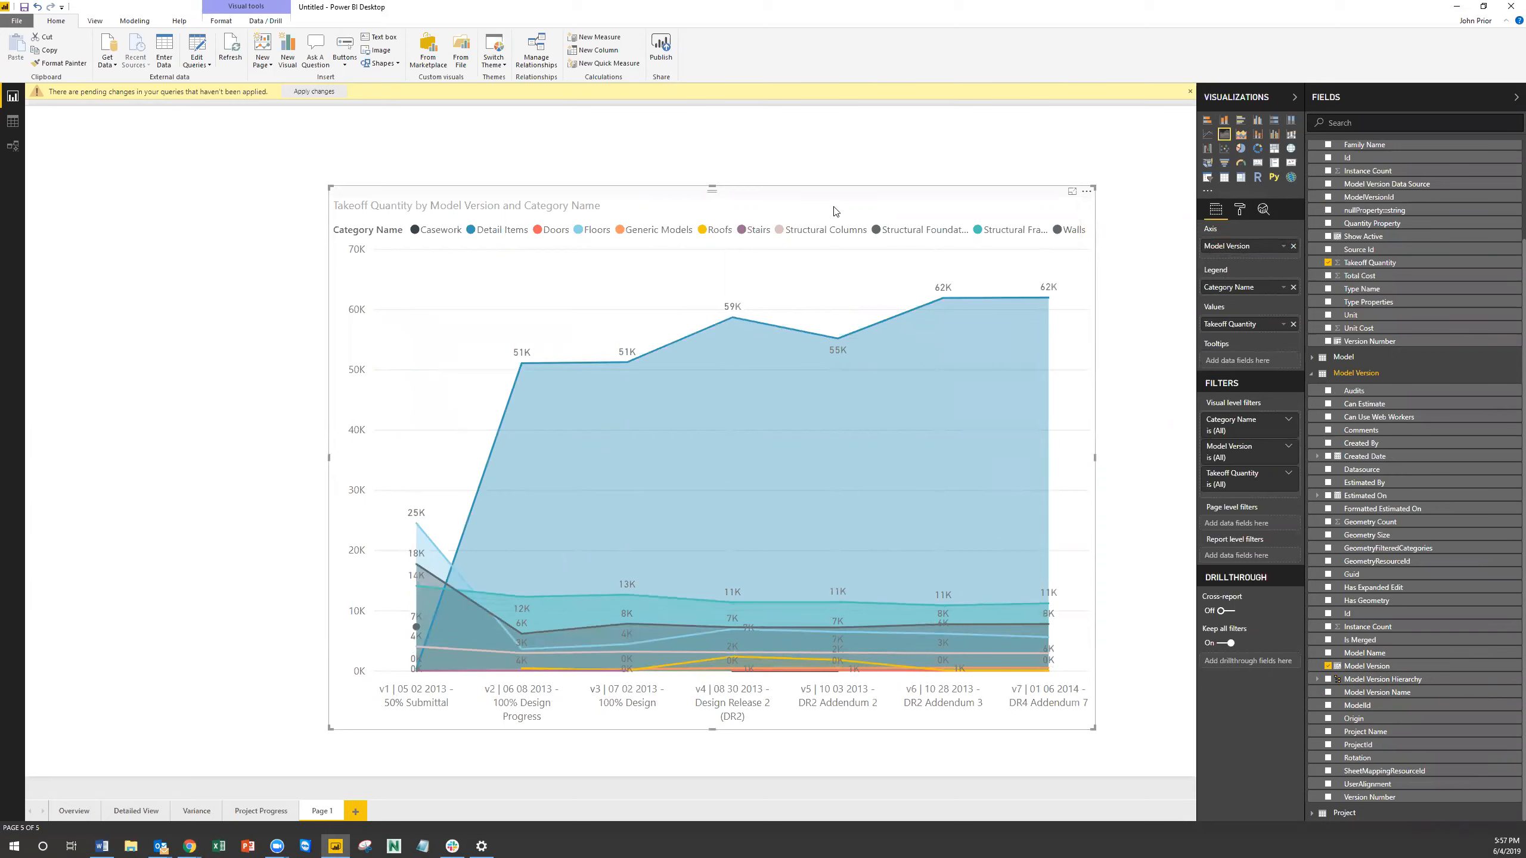
left_click_drag(594, 314, 304, 362)
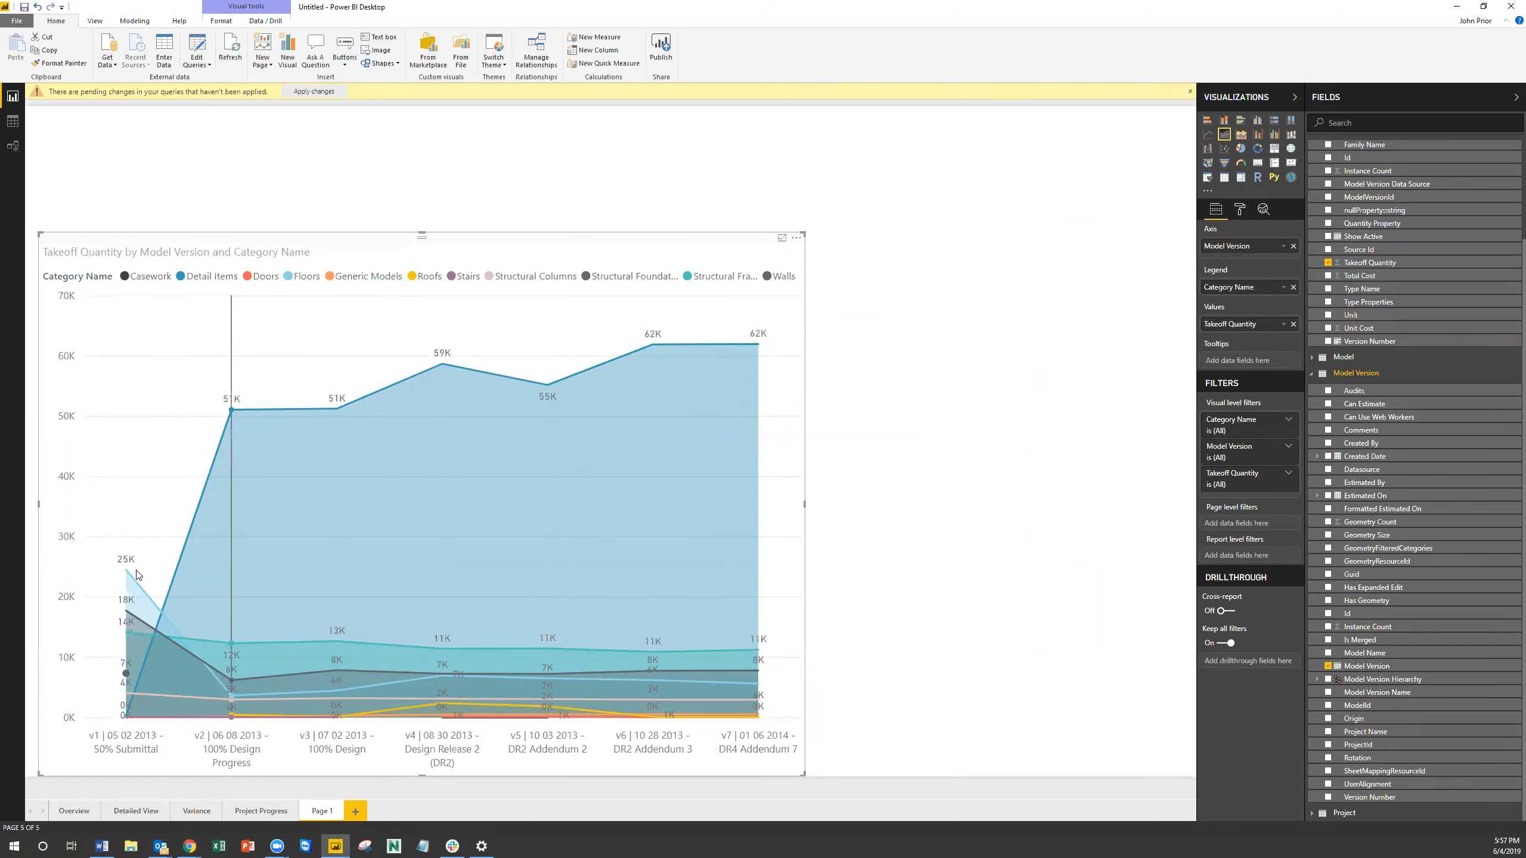
left_click(853, 463)
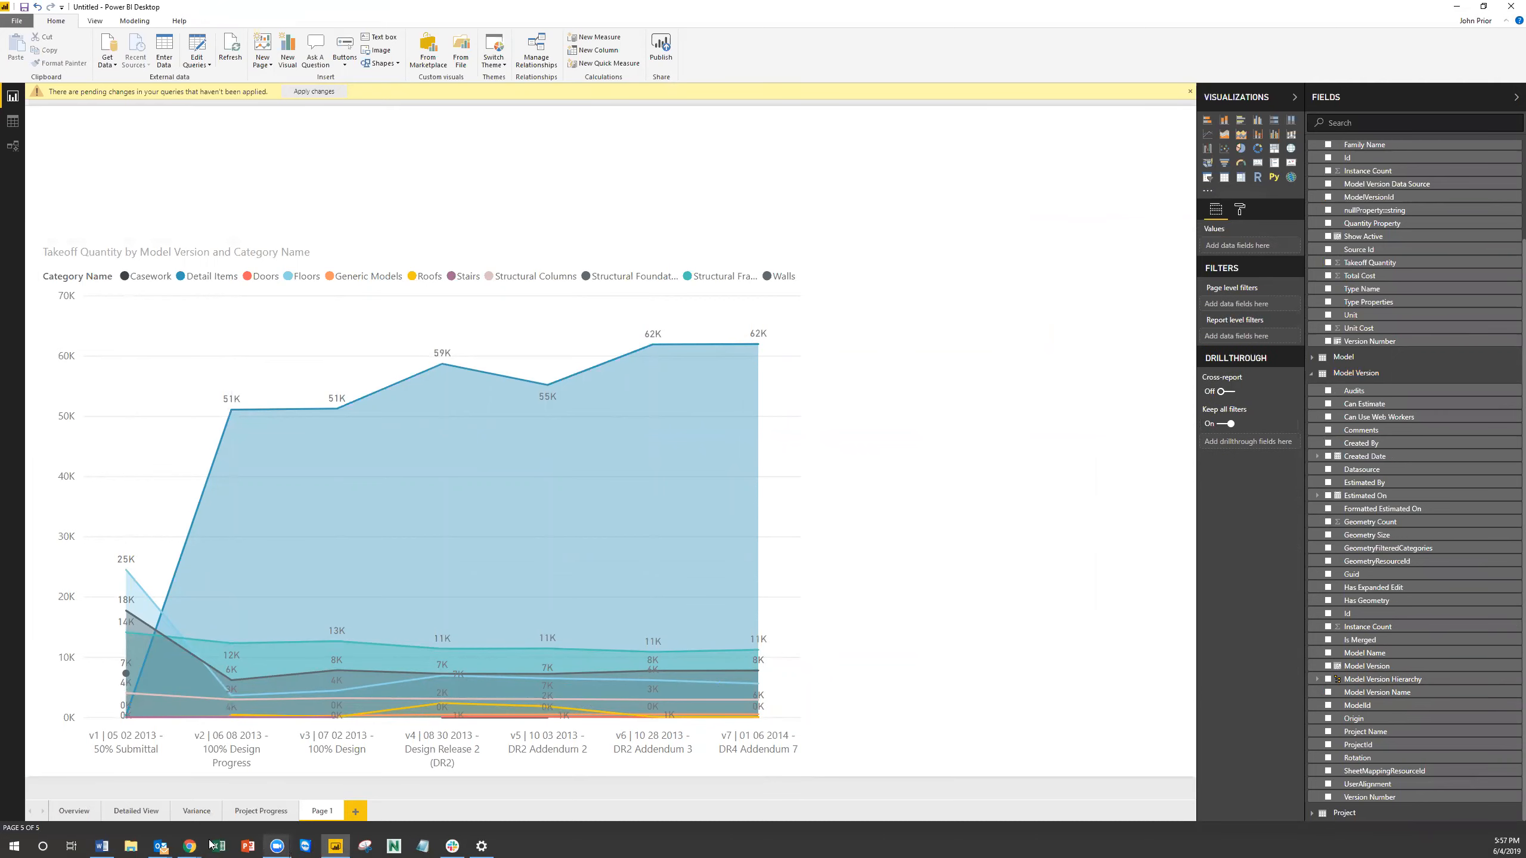
Check the project's model in Assemble, return to Power BI, and add Model Name from the Model table as a page-level filter.
left_click(189, 846)
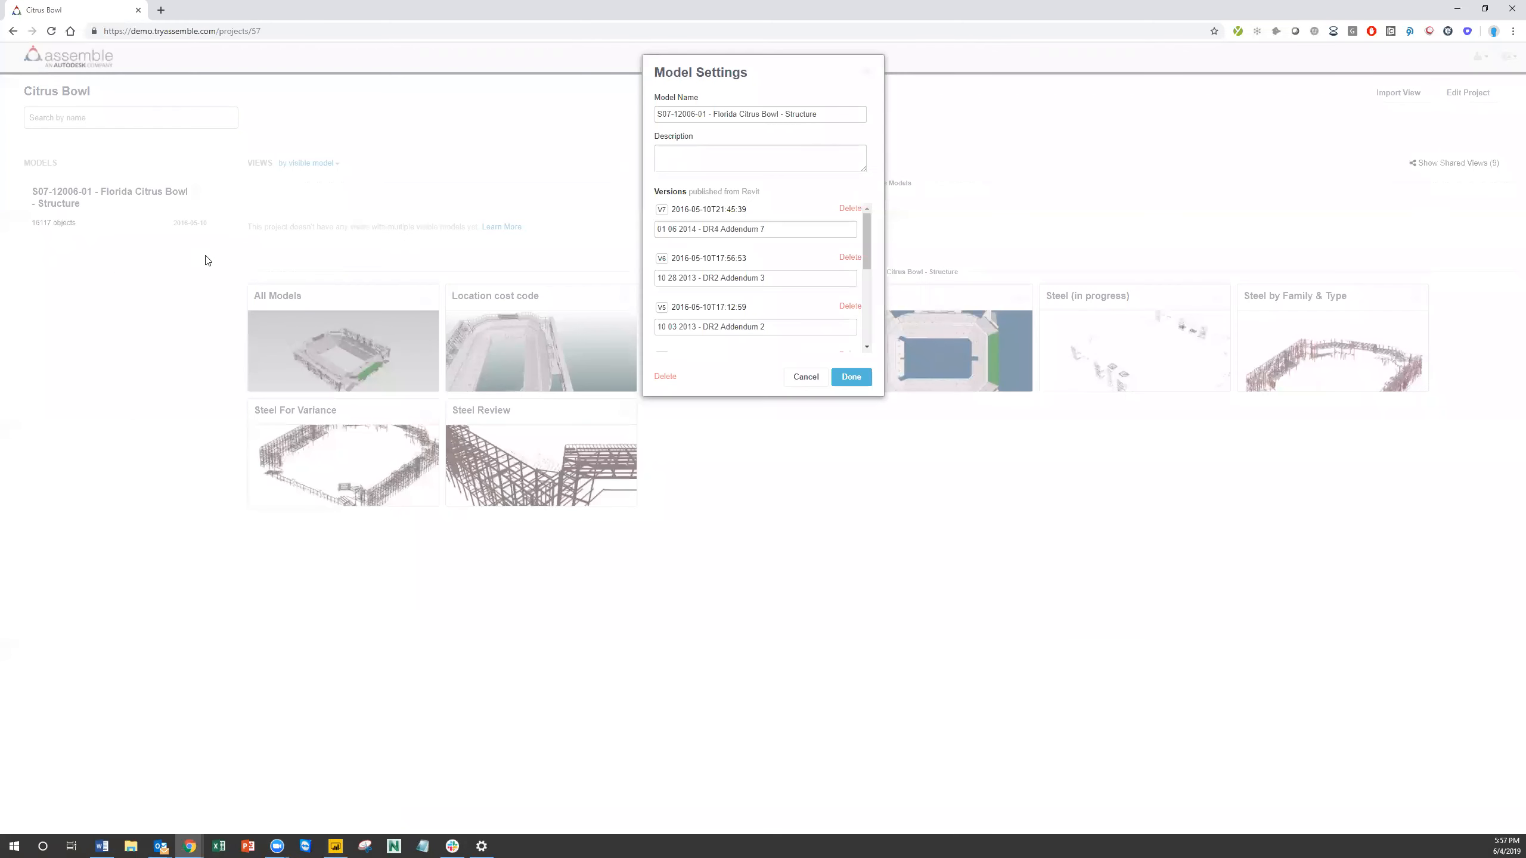
left_click(454, 843)
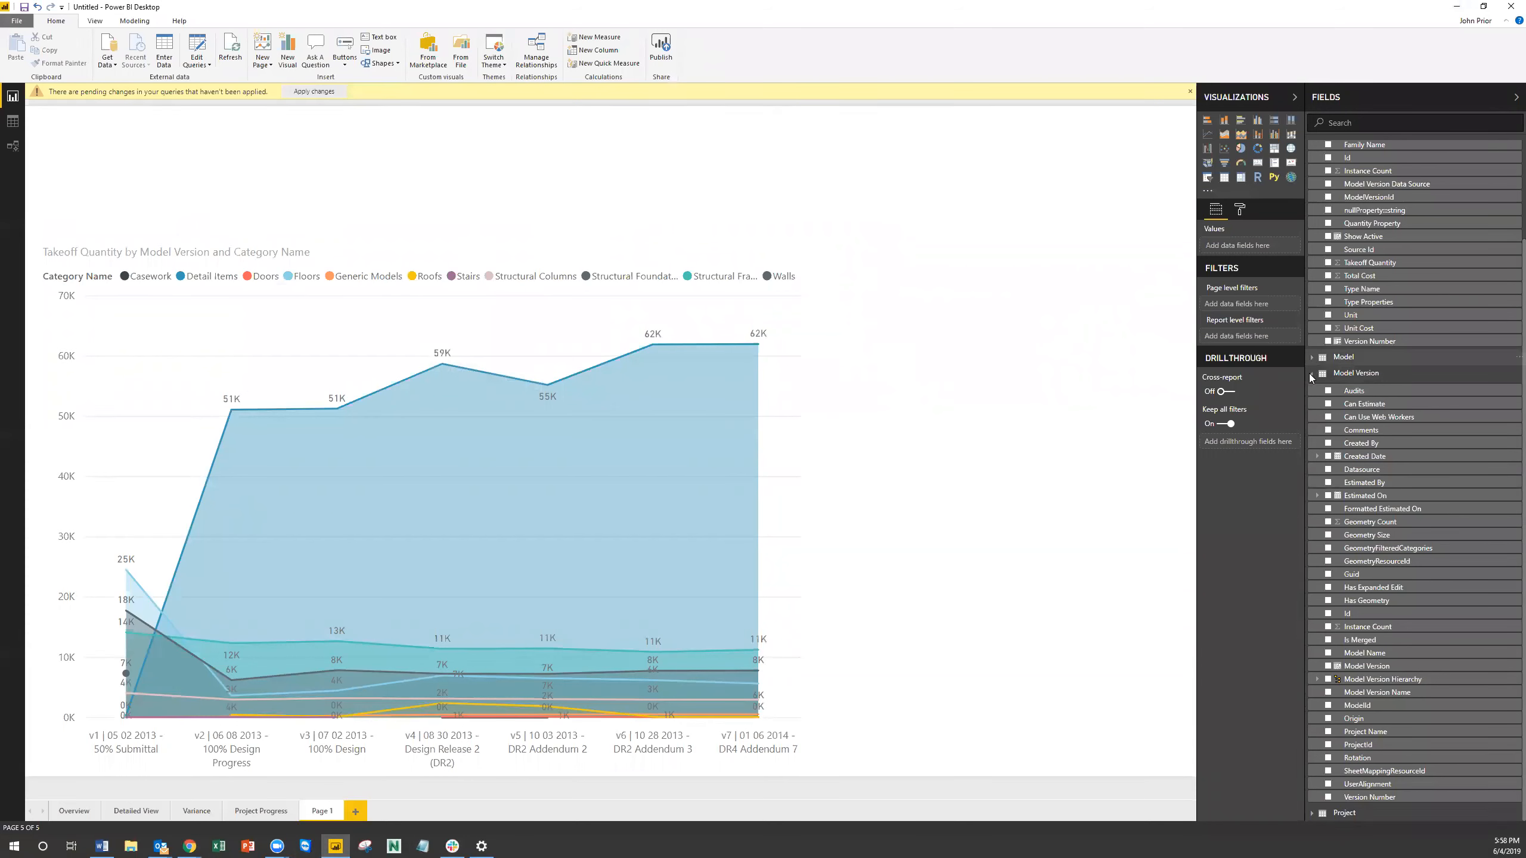
left_click(1312, 357)
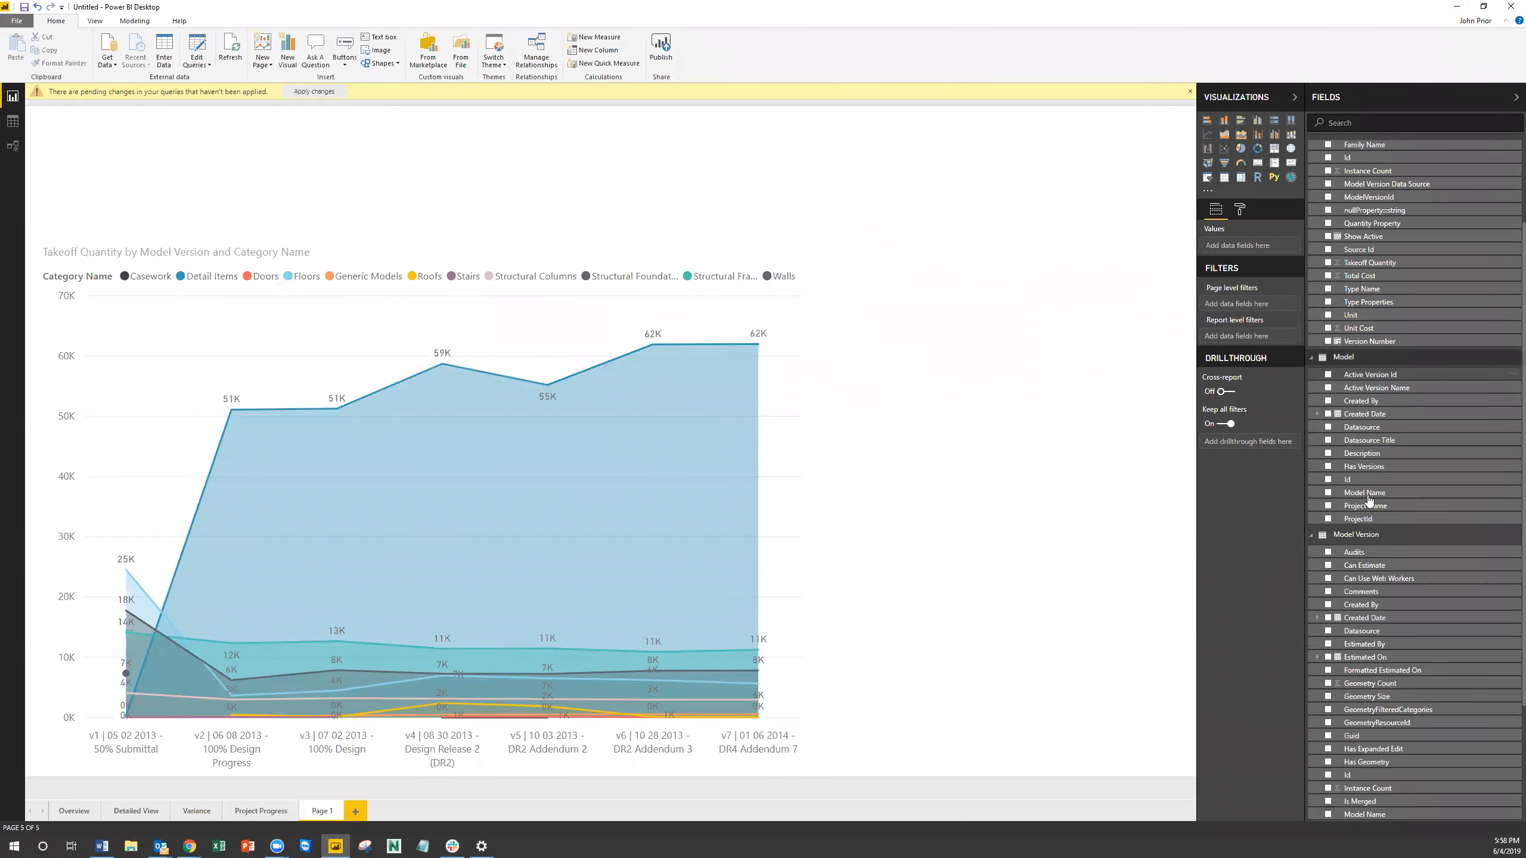
left_click_drag(1375, 493, 1252, 311)
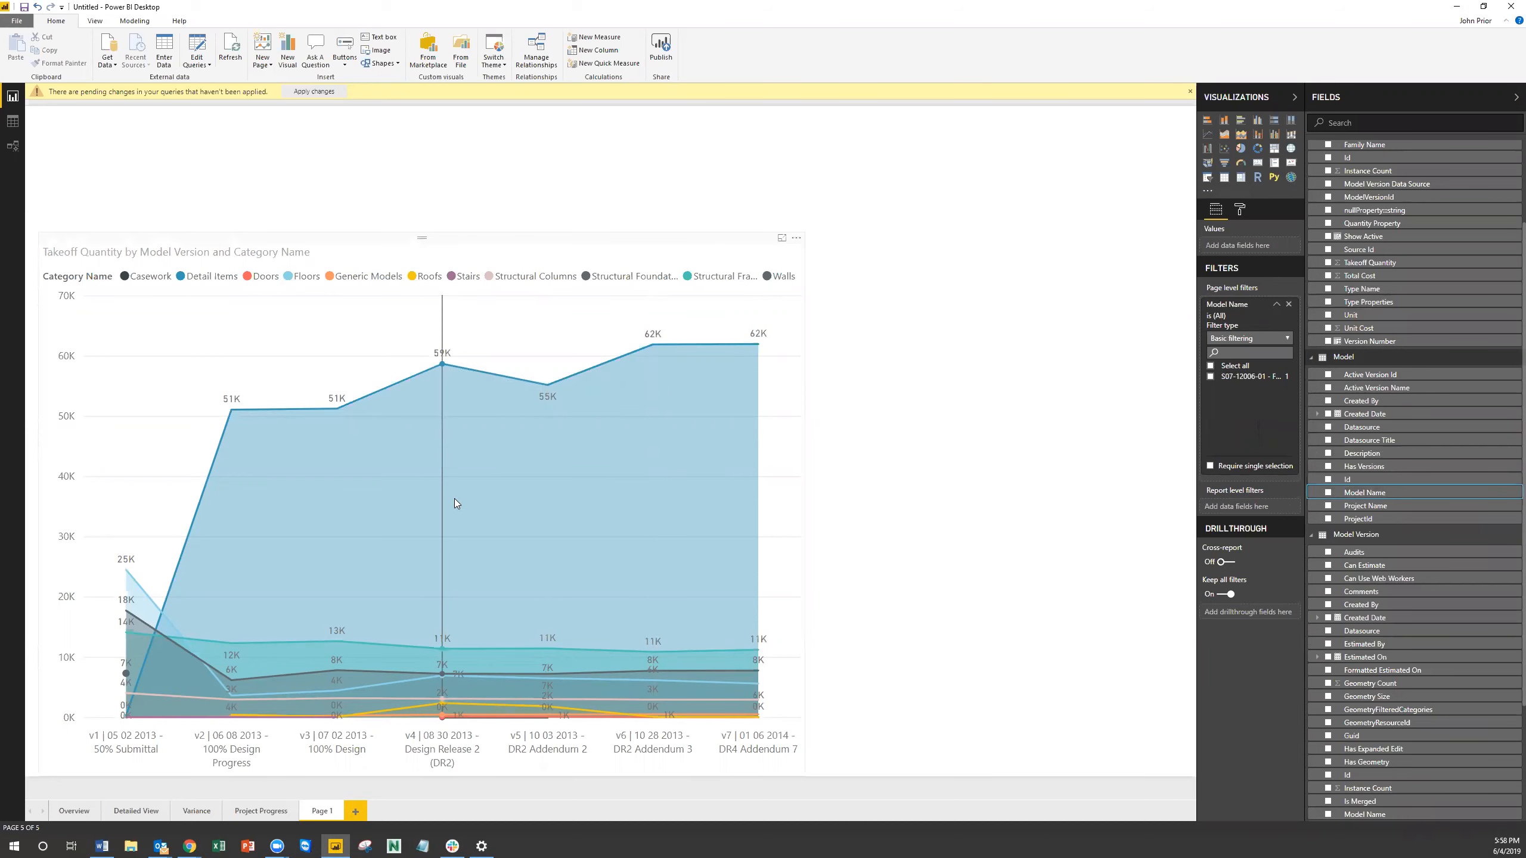
Narrow the area chart from its right edge to free space beside it on the page.
mouse_move(116, 576)
left_click(803, 505)
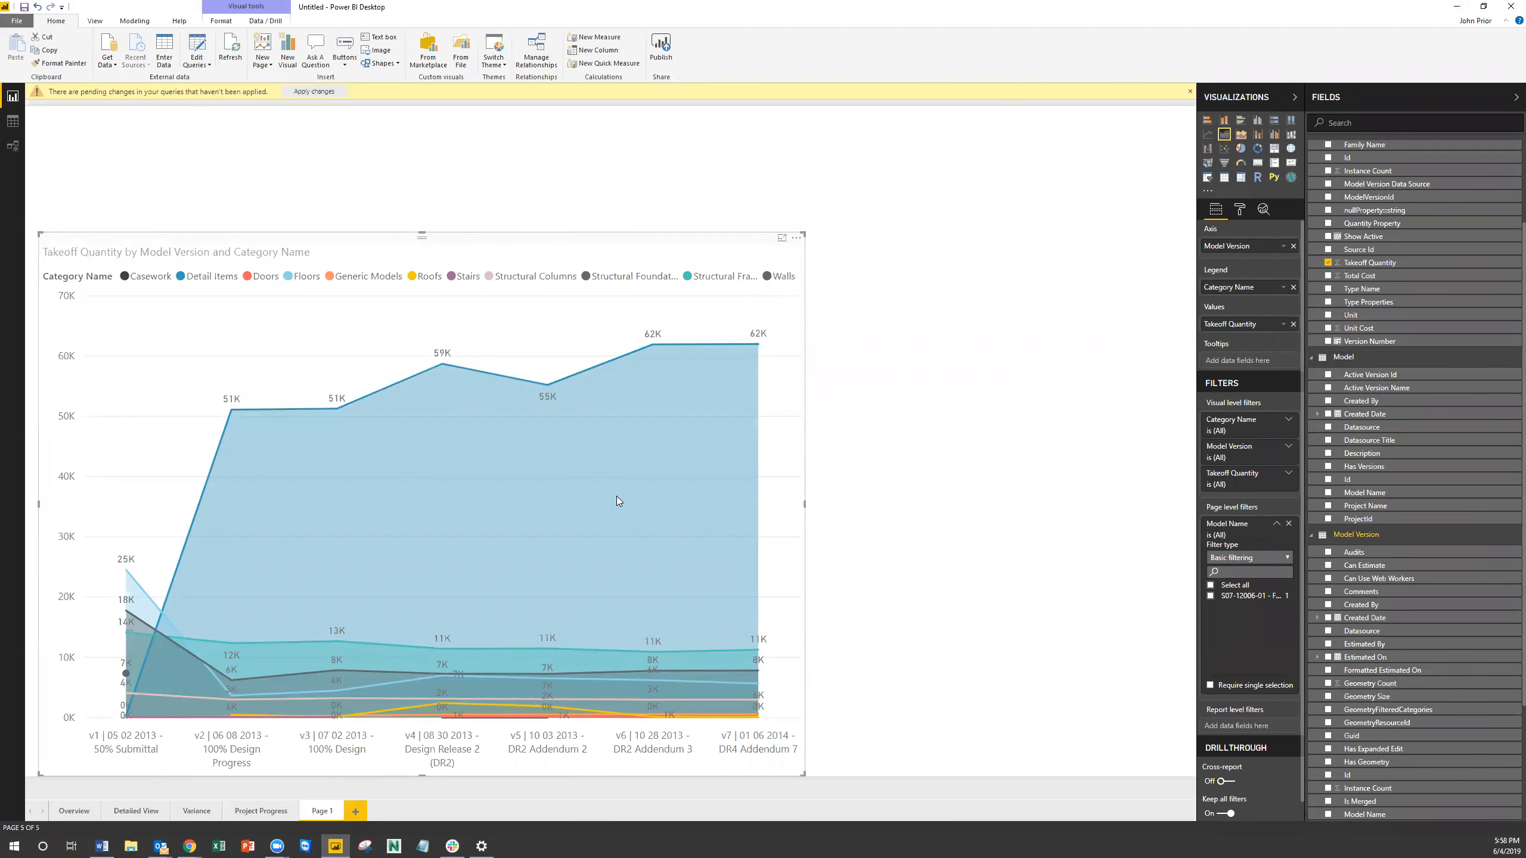
left_click_drag(805, 504, 604, 495)
Add a slicer to the right of the area chart and assign it Family Name from the Grid Data table.
left_click(705, 457)
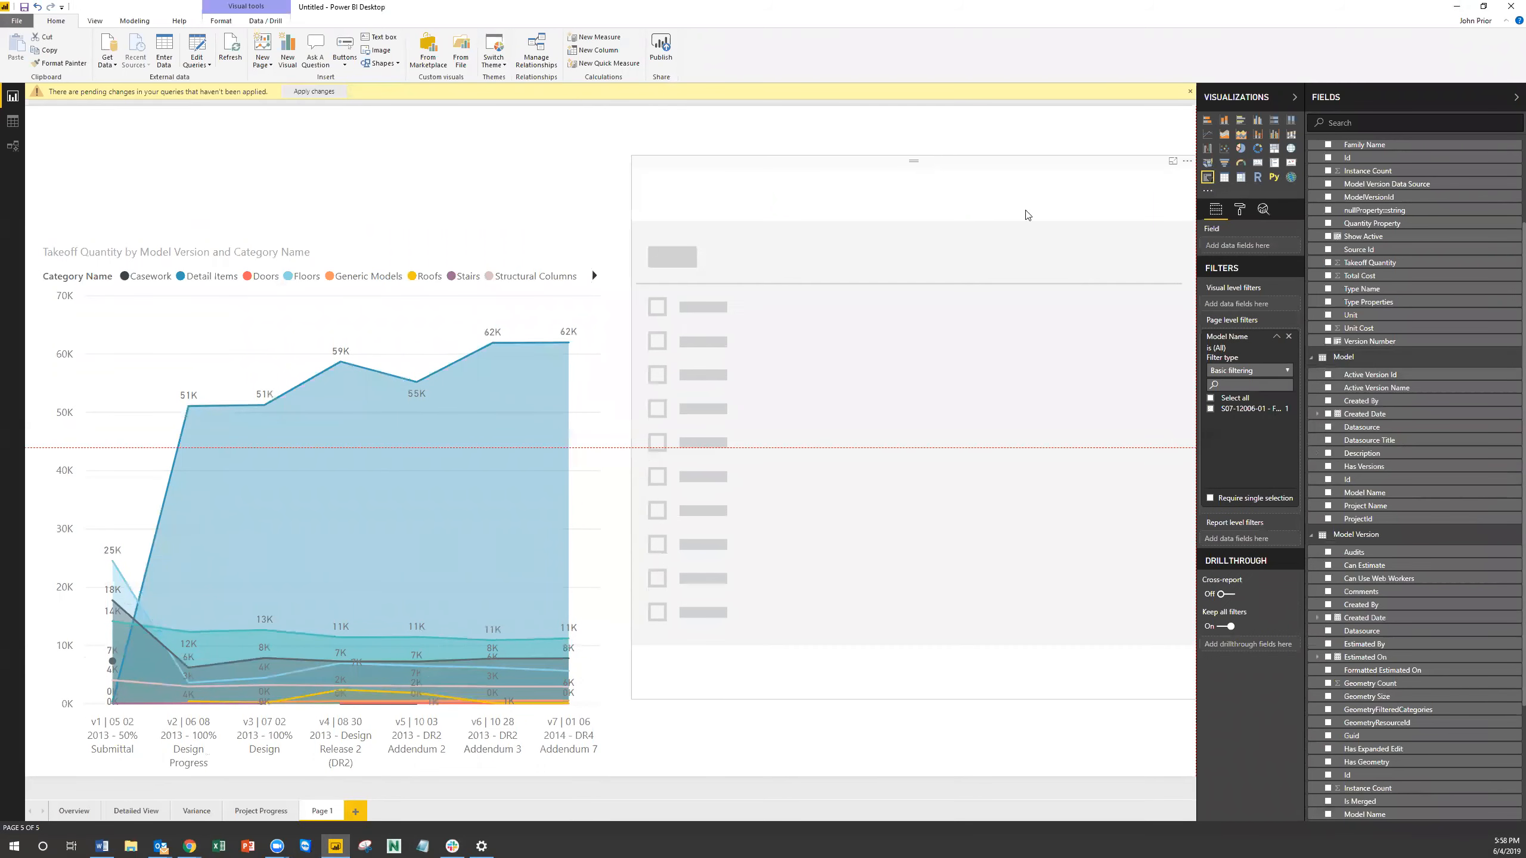
scroll(1386, 307, "up", 3)
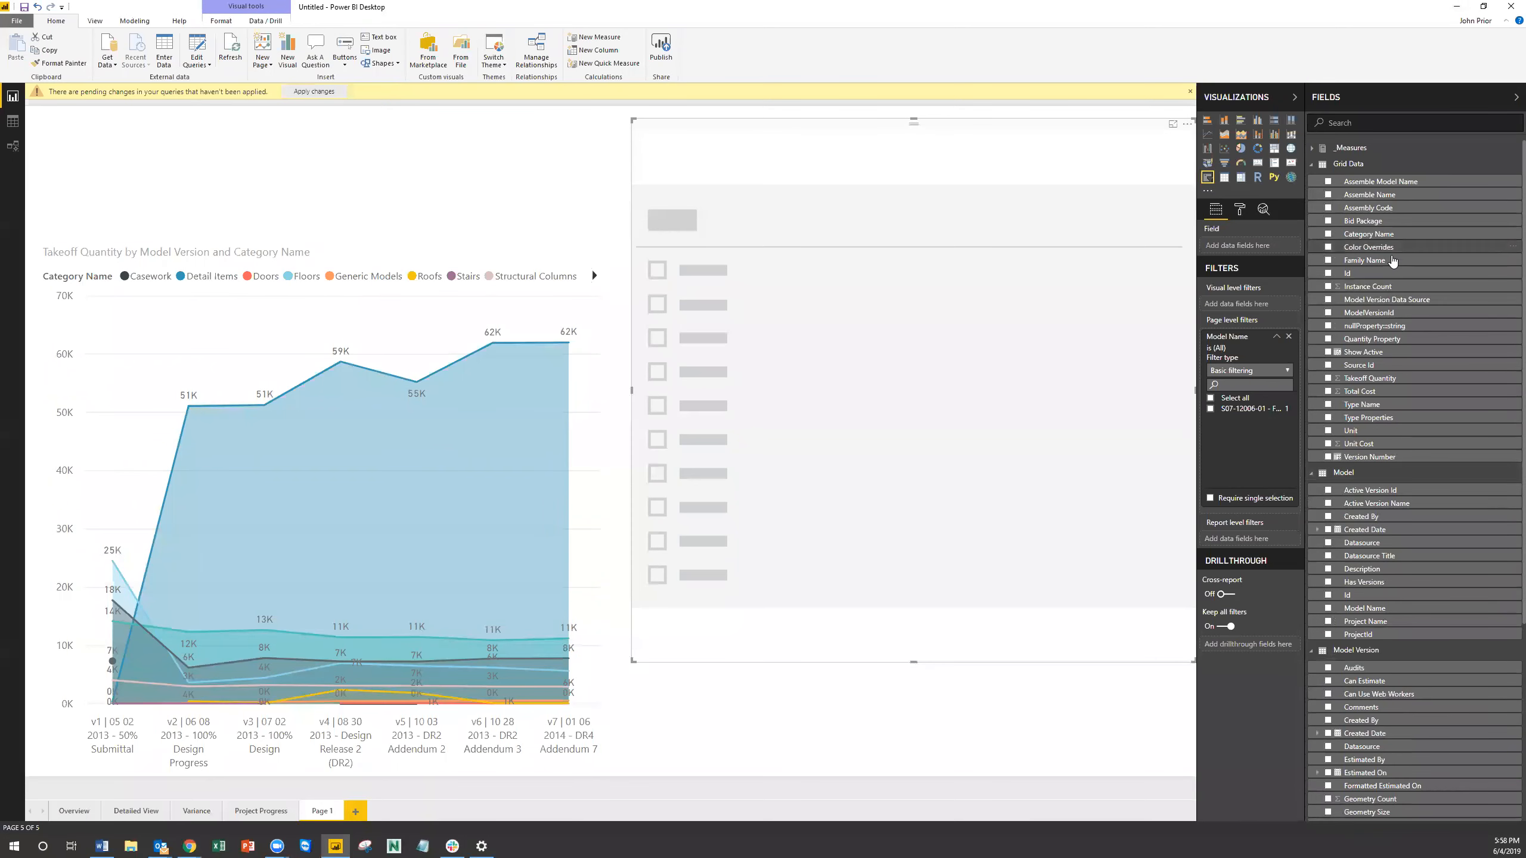
left_click_drag(1382, 260, 1238, 246)
Try filtering the page by the #CIP - Step - Double family in the slicer and clear that selection.
scroll(748, 325, "down", 7)
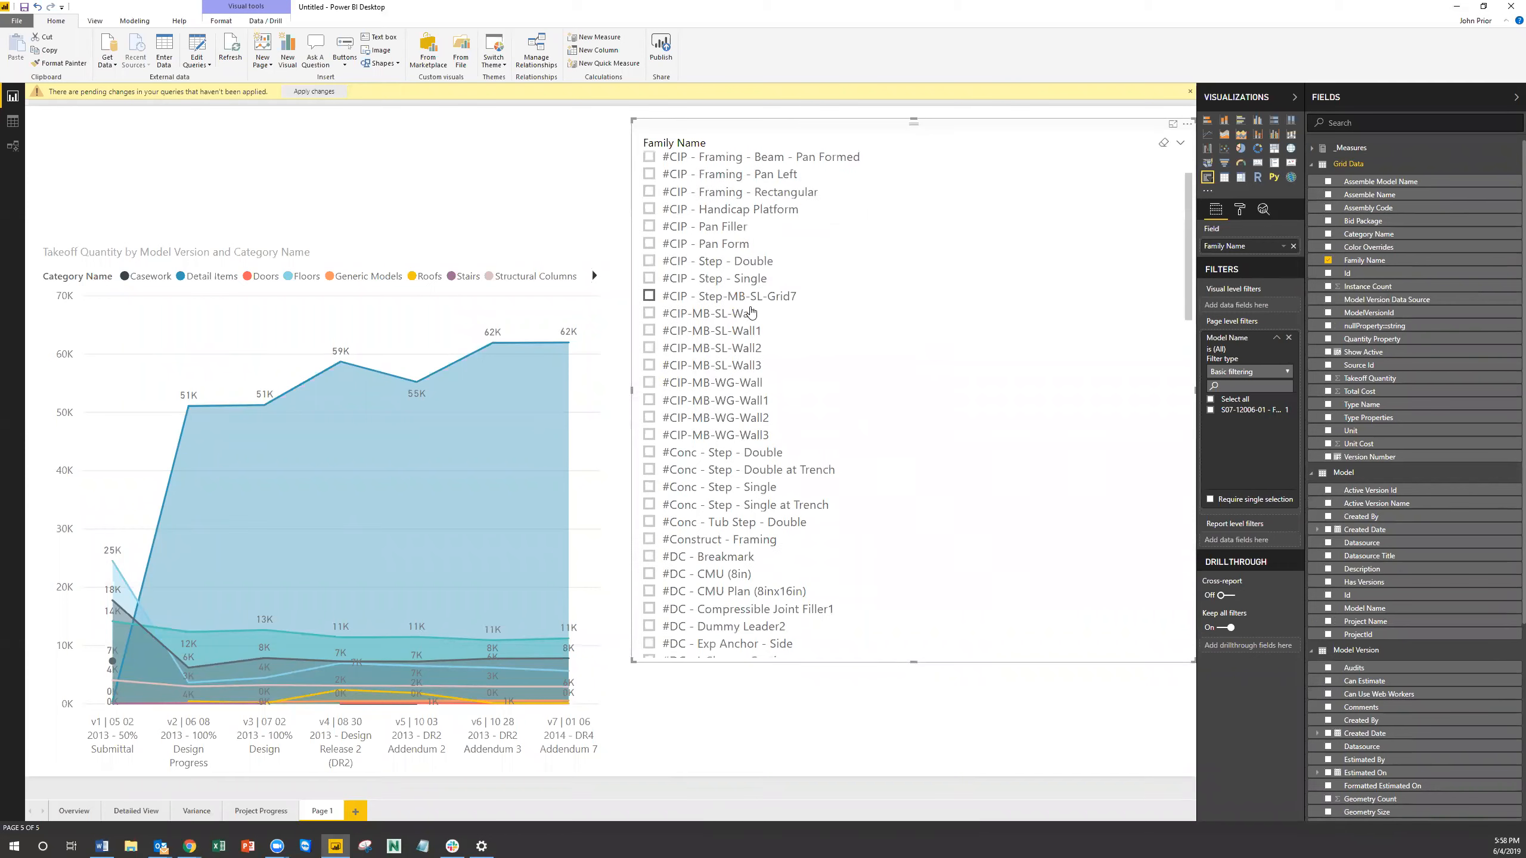
scroll(749, 325, "up", 7)
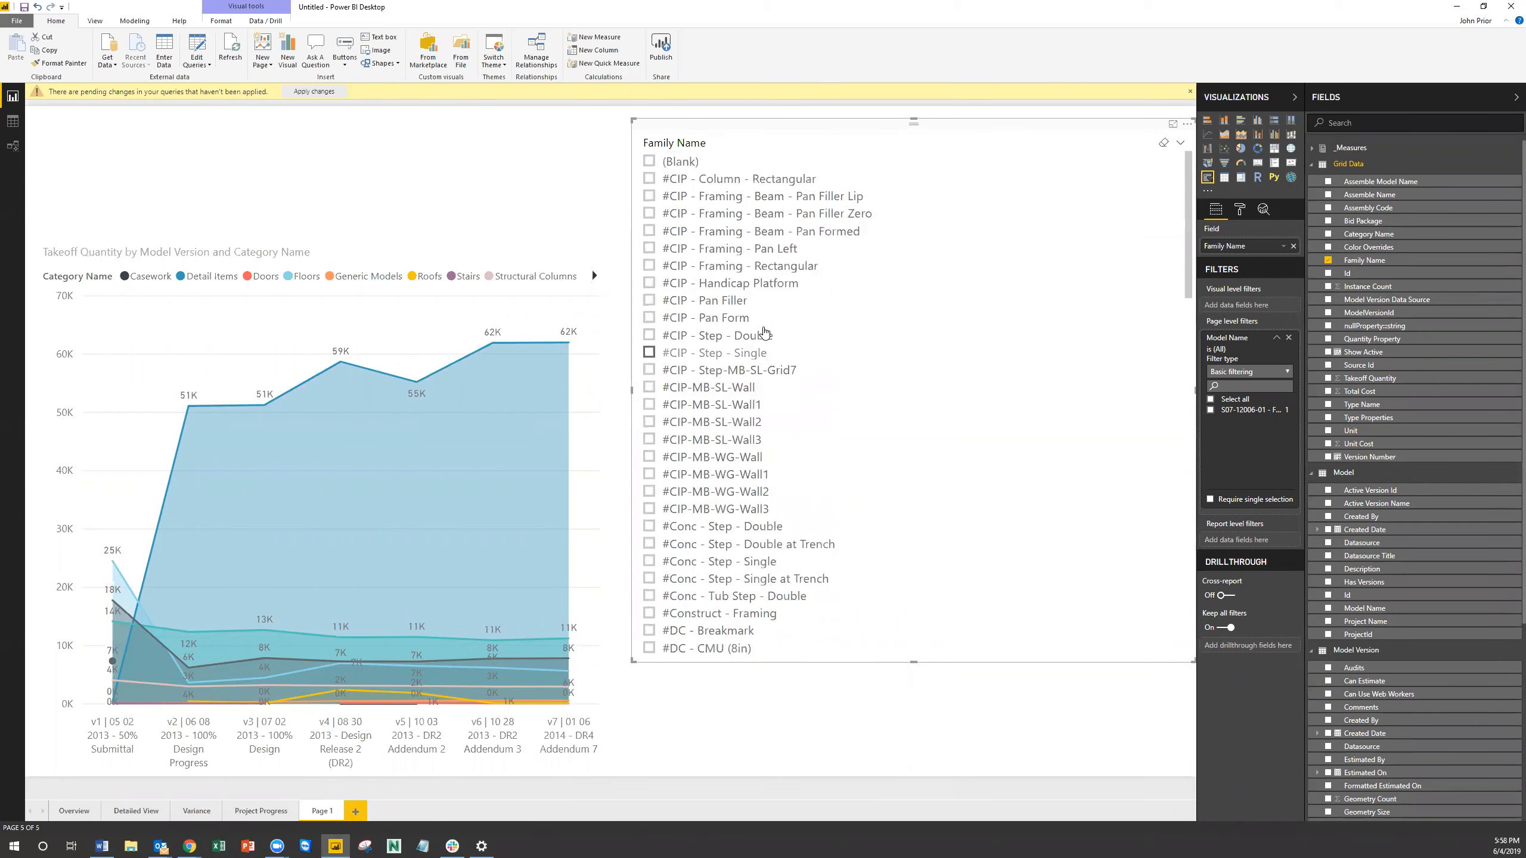
left_click(732, 340)
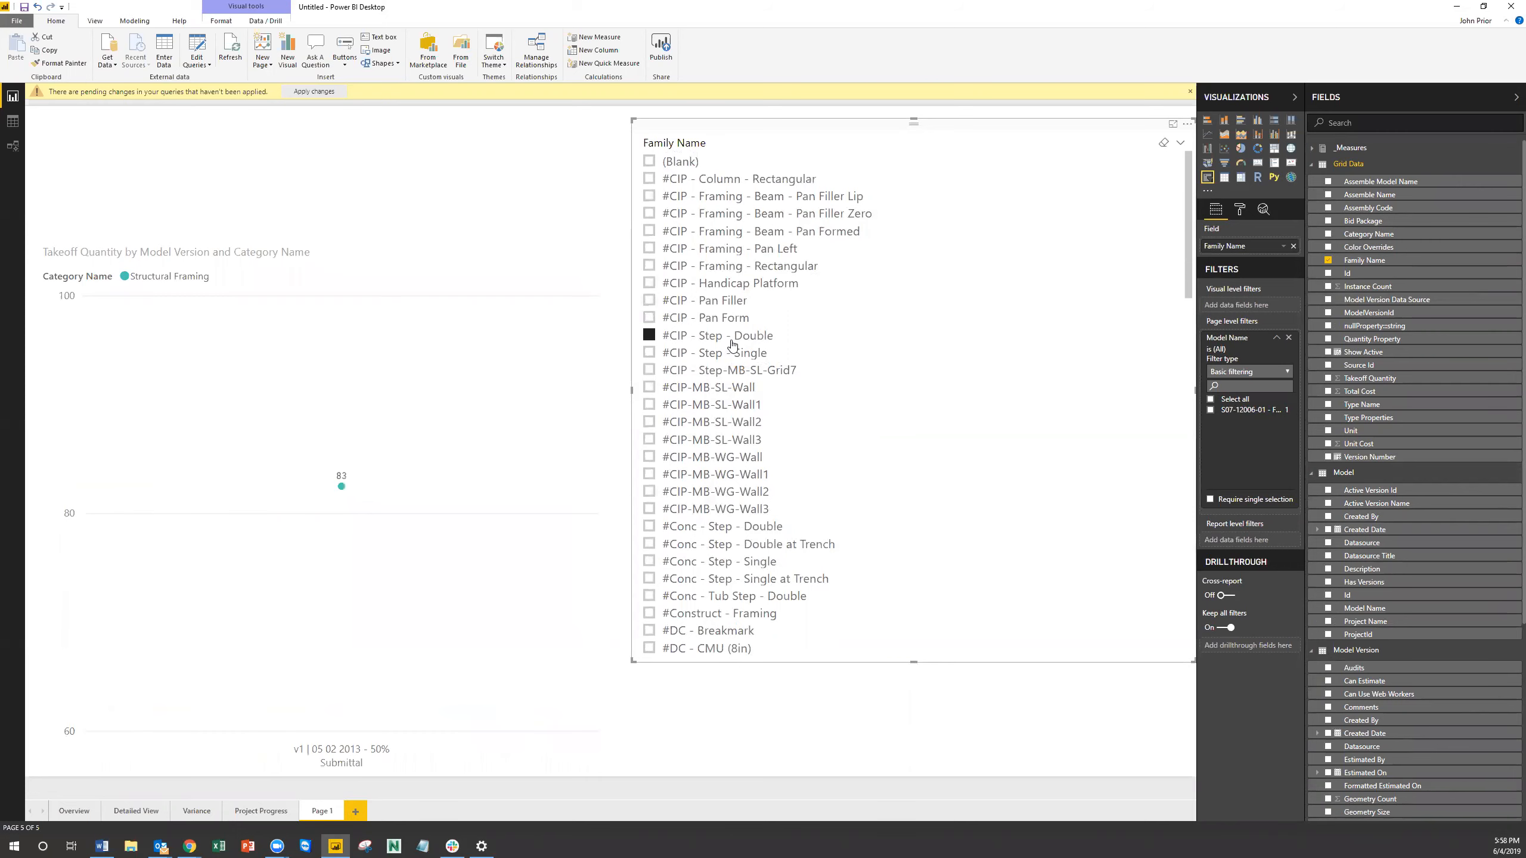
left_click(732, 341)
Filter the page to the #STL - Column - W Shape family with the Family Name slicer.
scroll(742, 379, "down", 12)
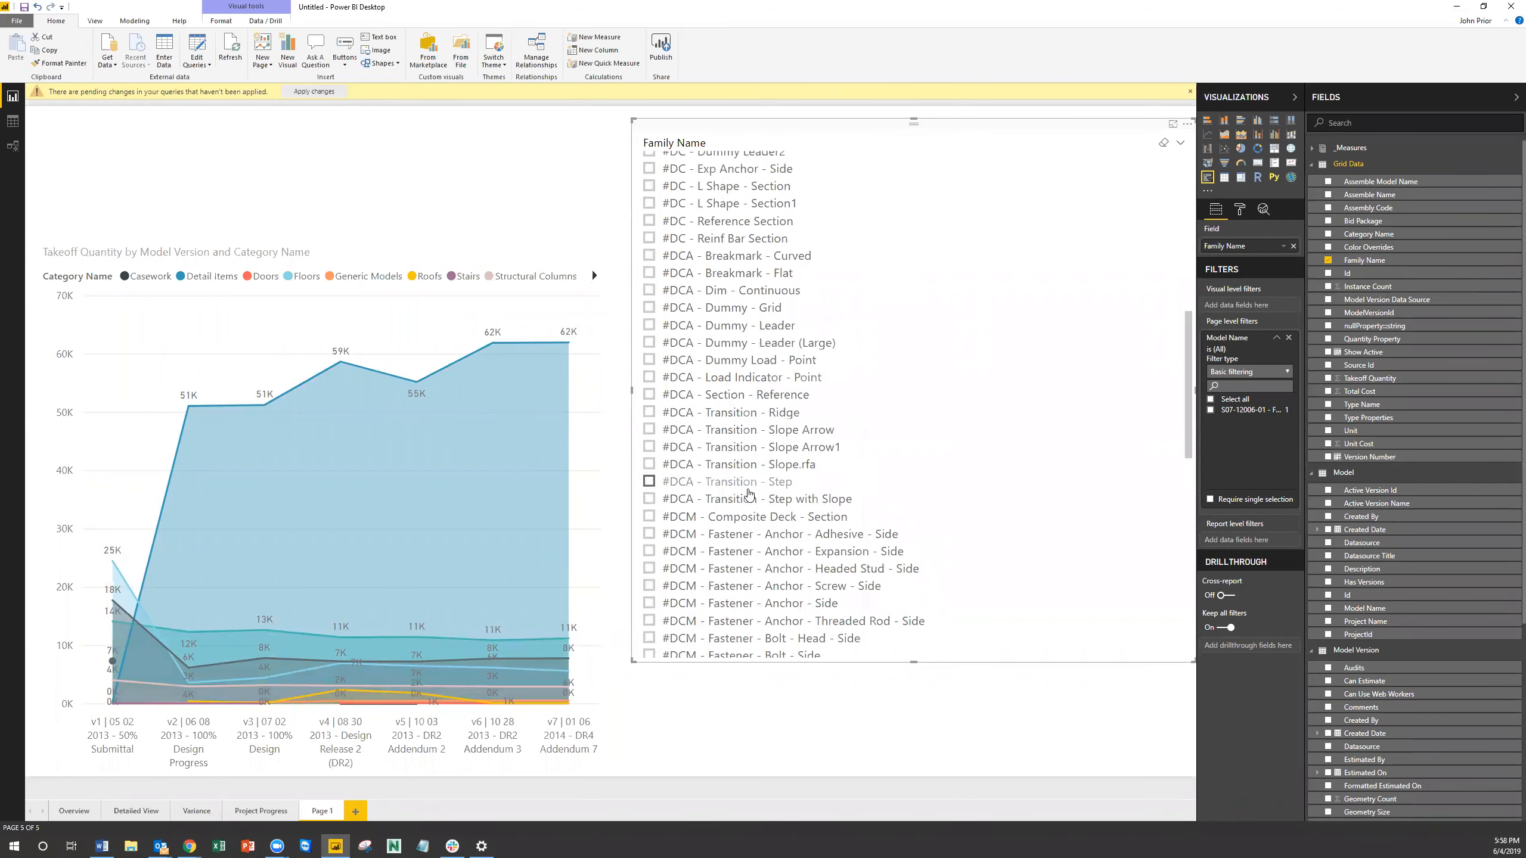
scroll(750, 487, "down", 15)
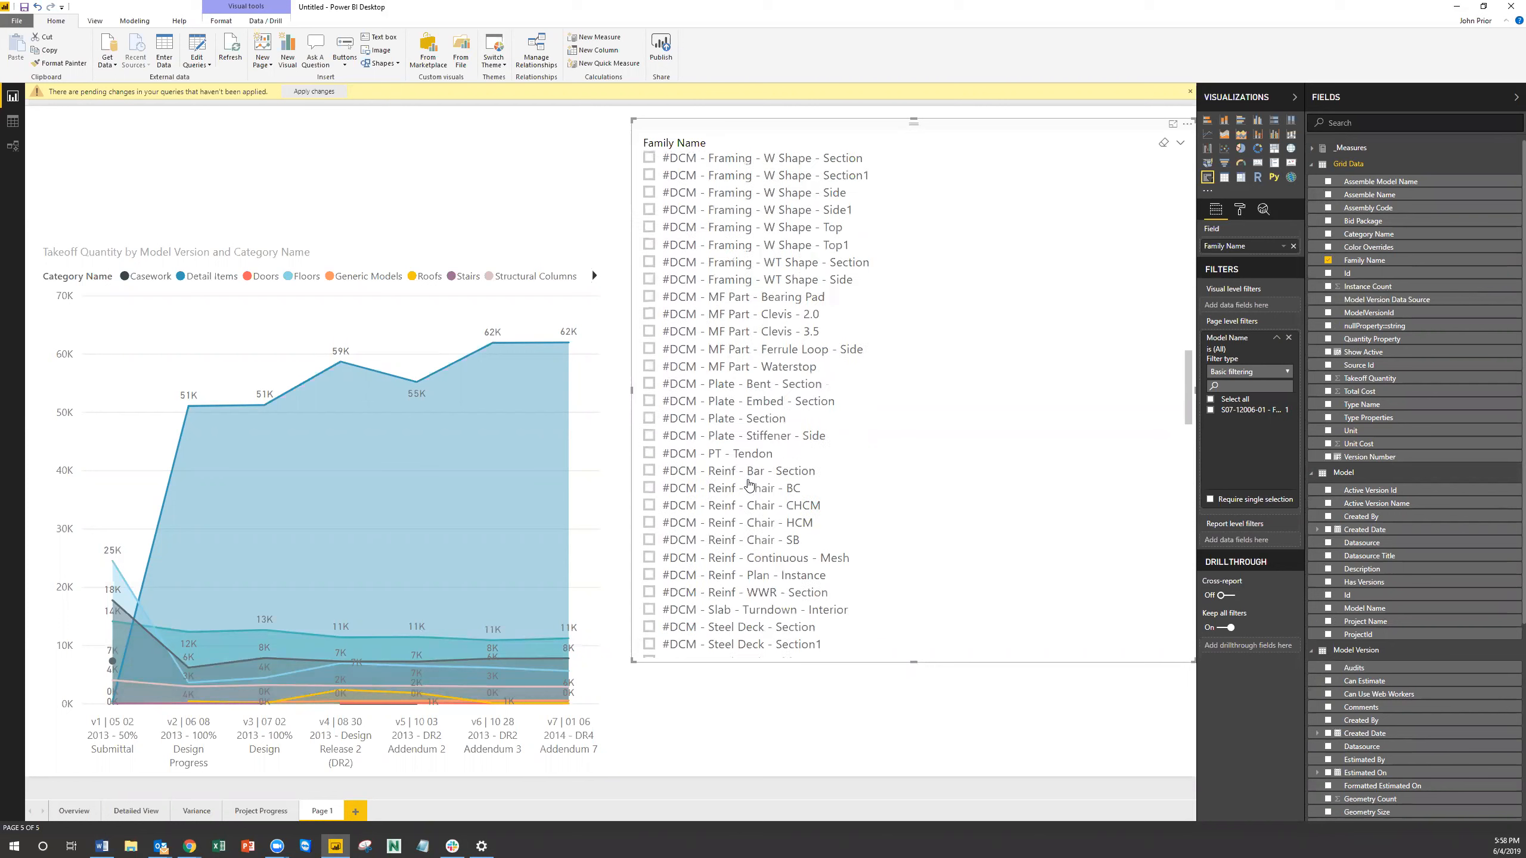
scroll(749, 487, "down", 10)
left_click(743, 549)
left_click(743, 533)
left_click(743, 534)
scroll(745, 527, "down", 2)
scroll(744, 525, "down", 6)
scroll(743, 526, "up", 5)
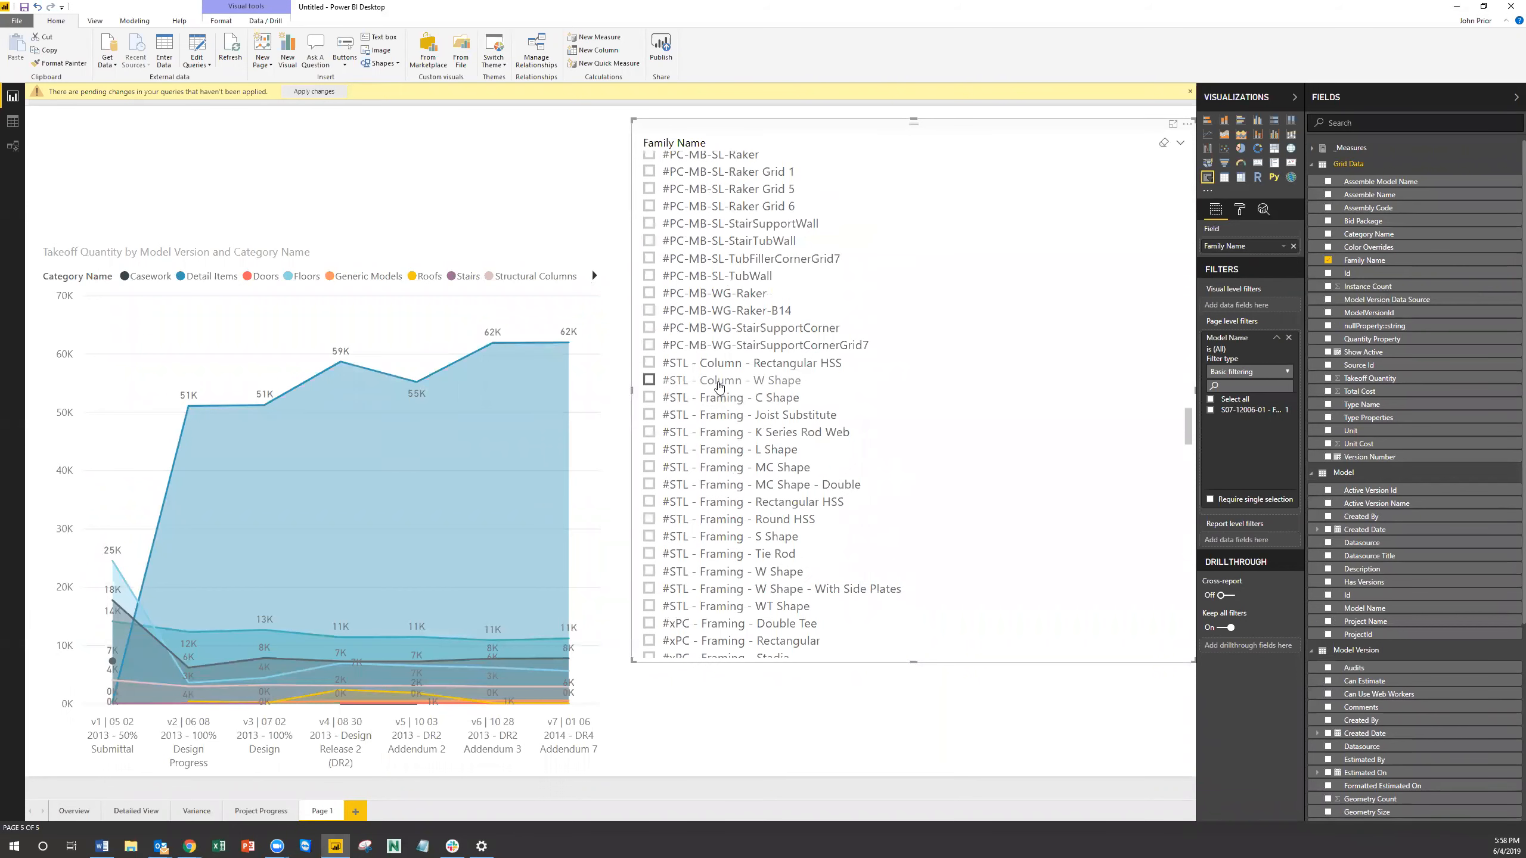
left_click(724, 383)
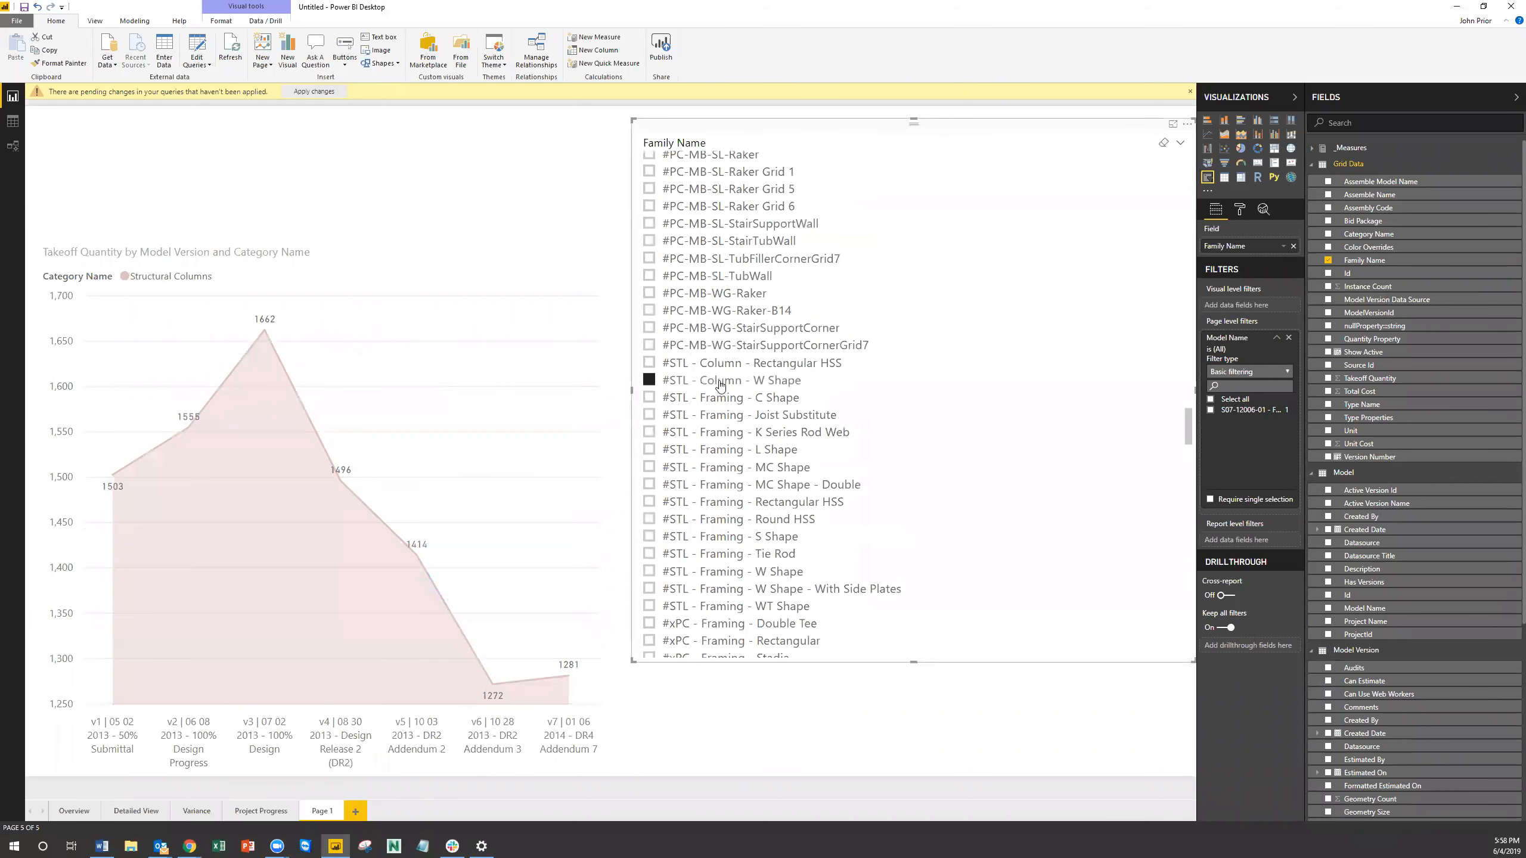
Move the area chart to the page's upper-left corner and reduce its height to free space below it.
left_click_drag(409, 306, 416, 194)
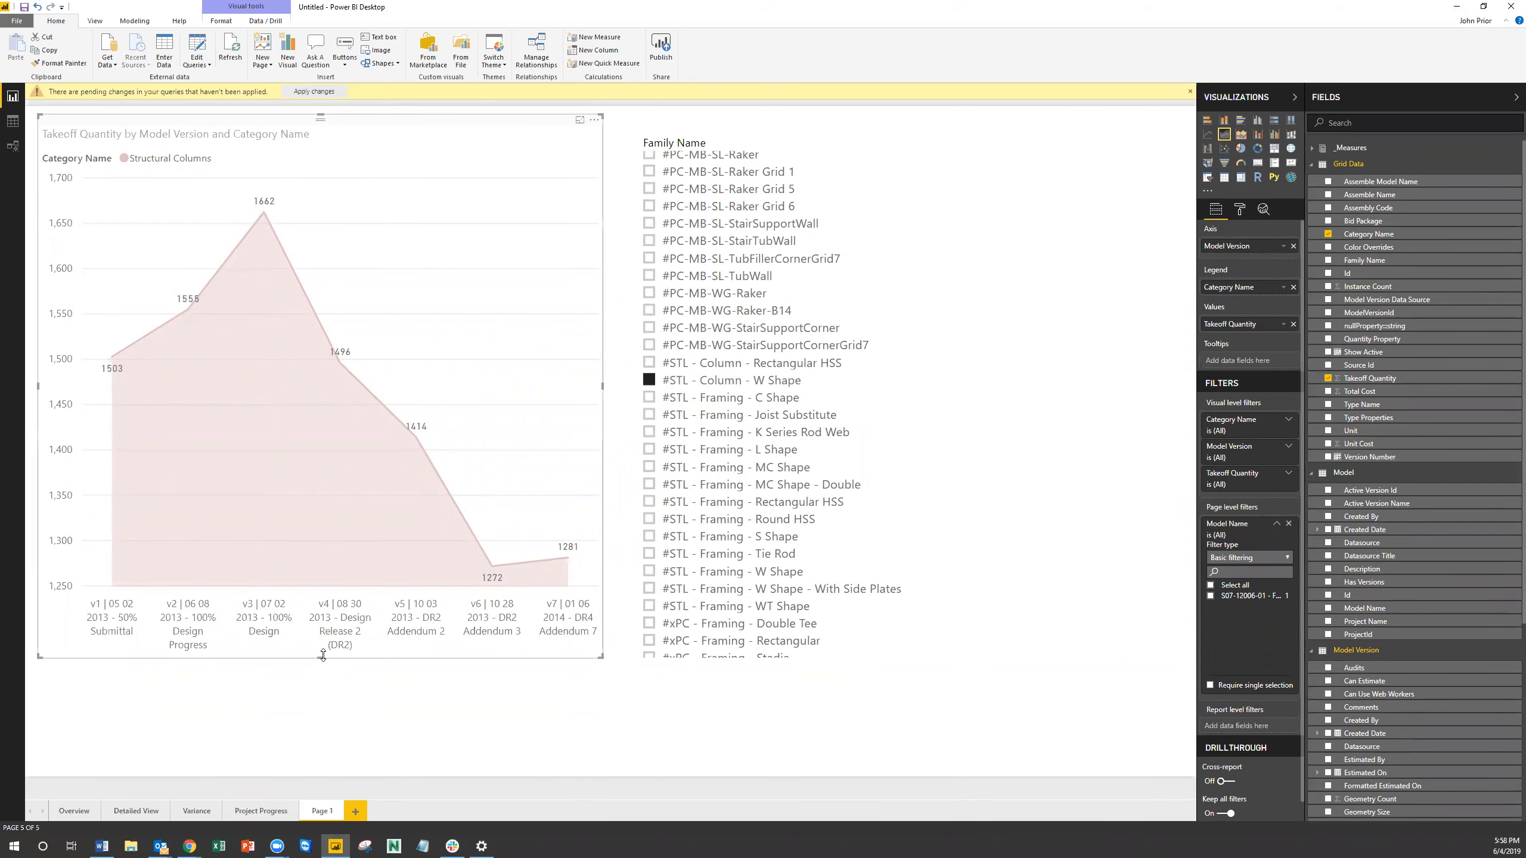
left_click_drag(326, 618, 321, 604)
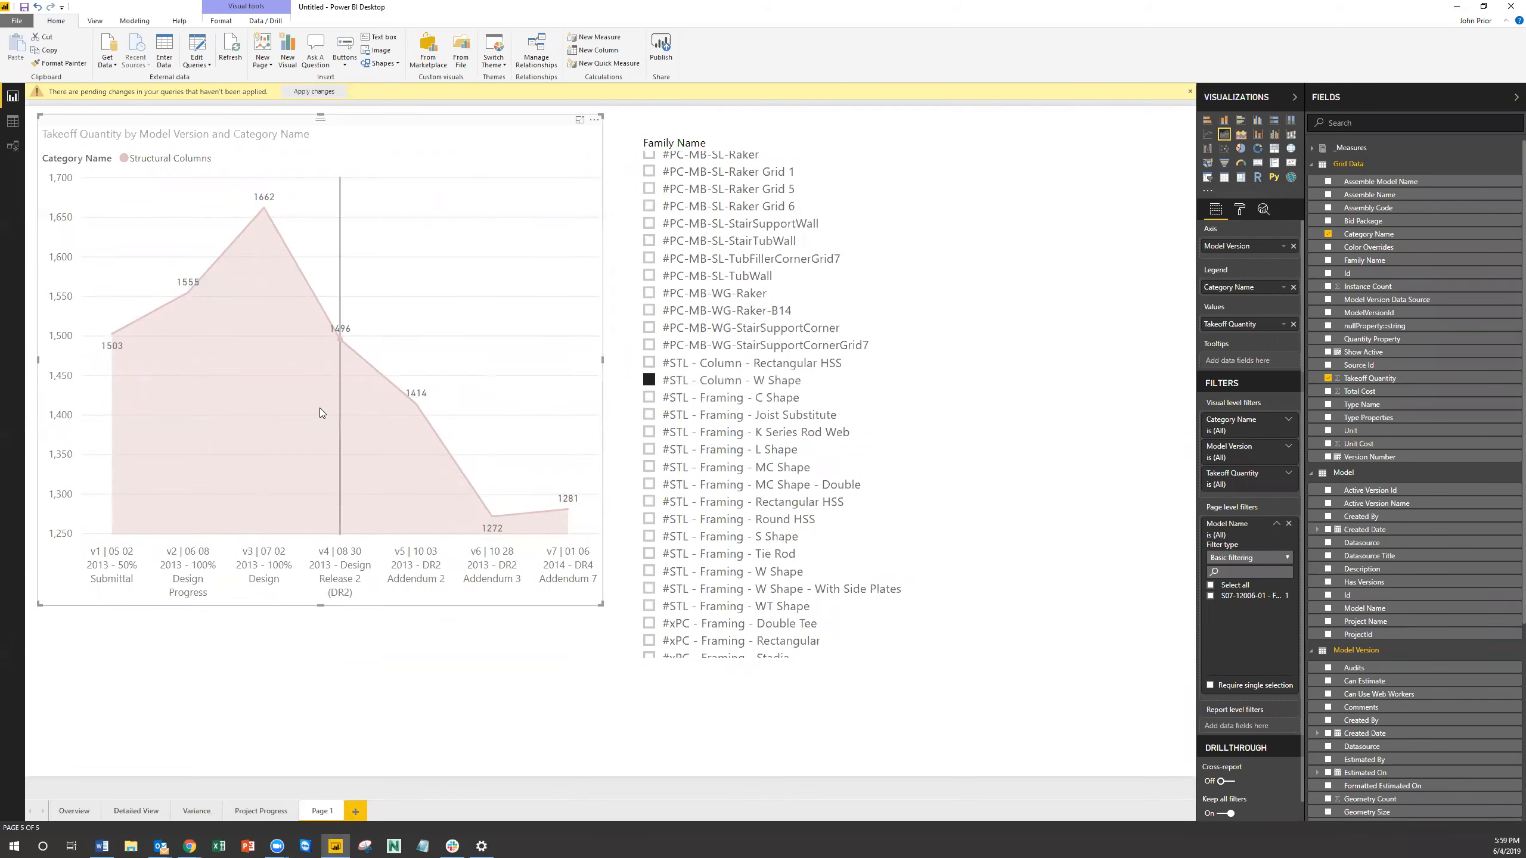
Copy the Model Version cost matrix from the Overview page onto Page 1 and fit it below the area chart.
left_click(70, 810)
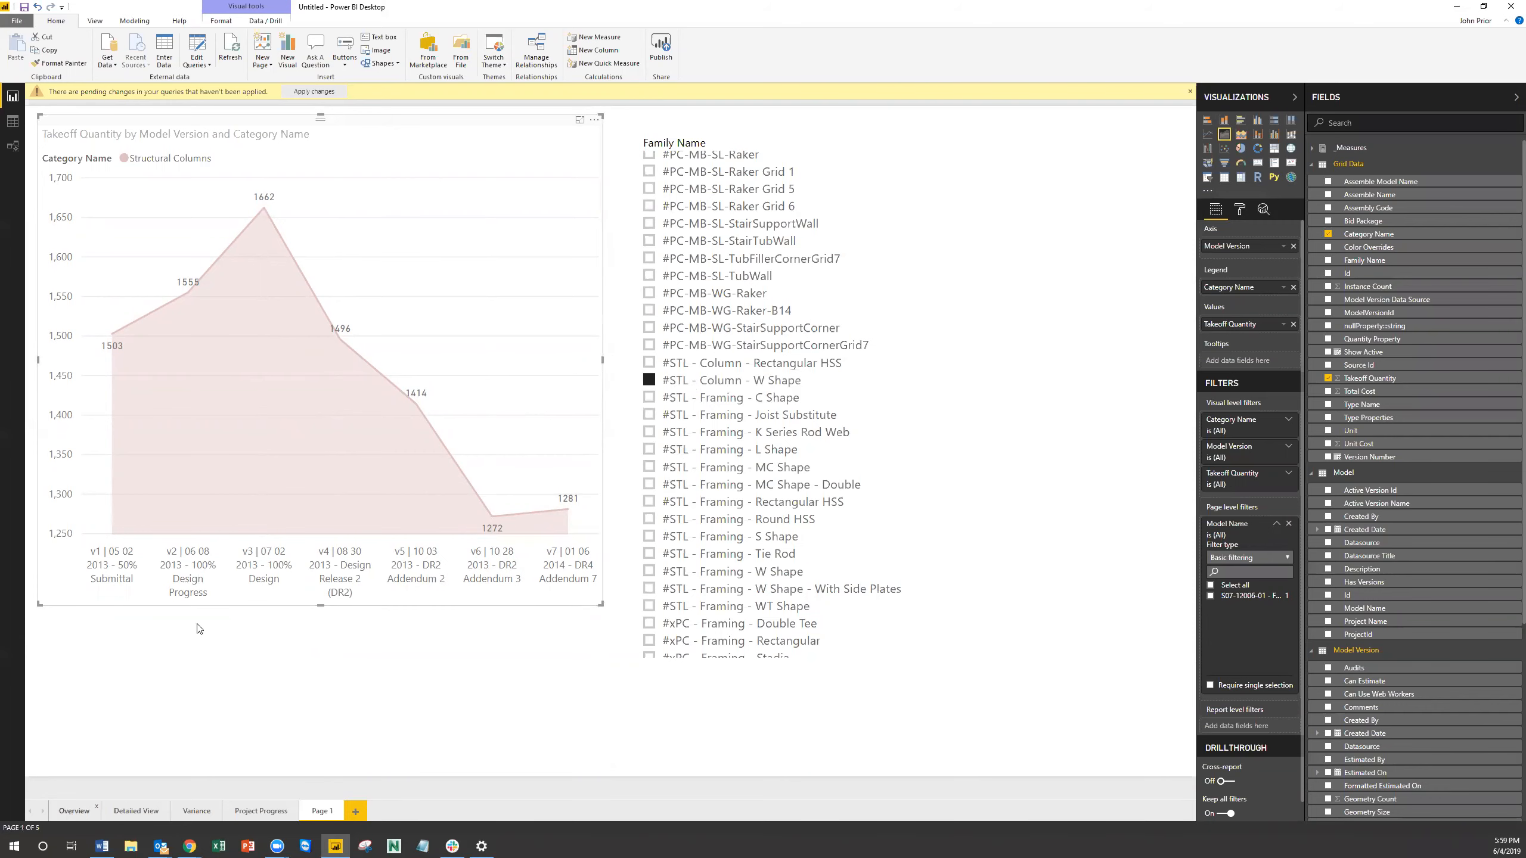
left_click(638, 202)
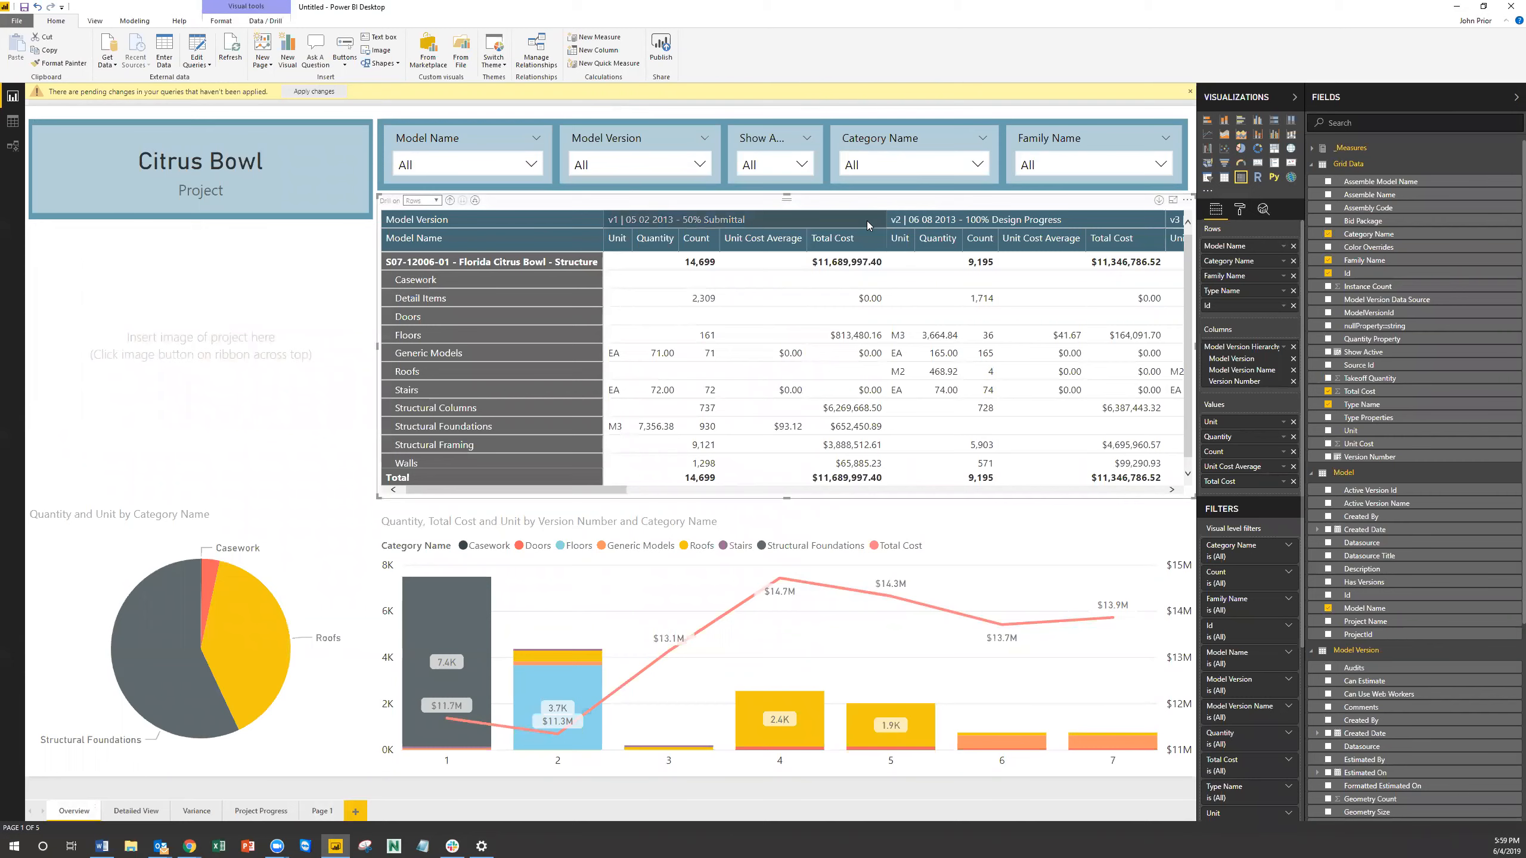
left_click(322, 811)
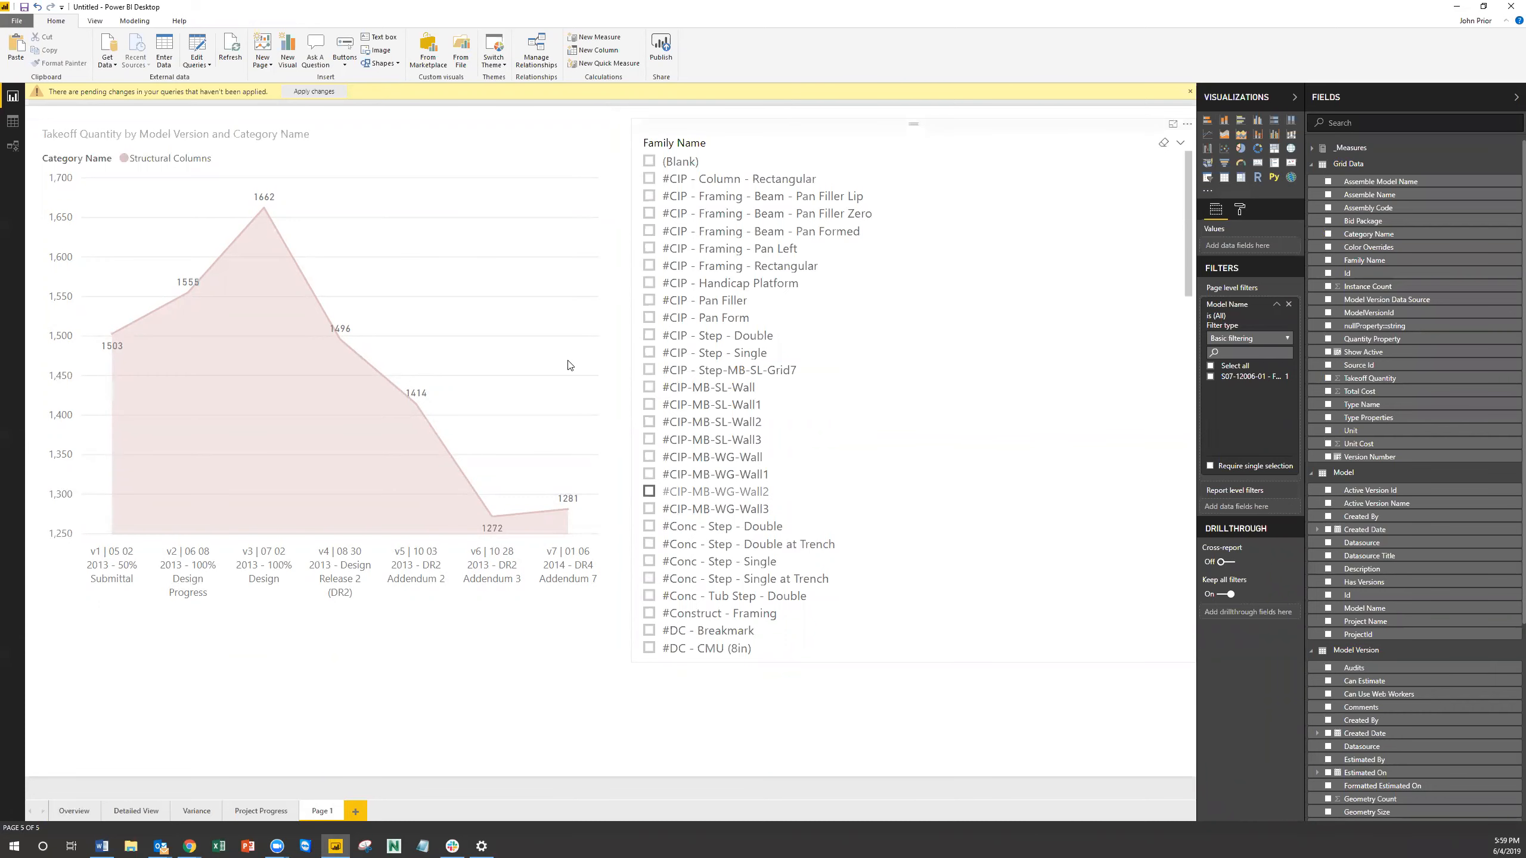
key("ctrl+v")
left_click_drag(650, 202, 350, 488)
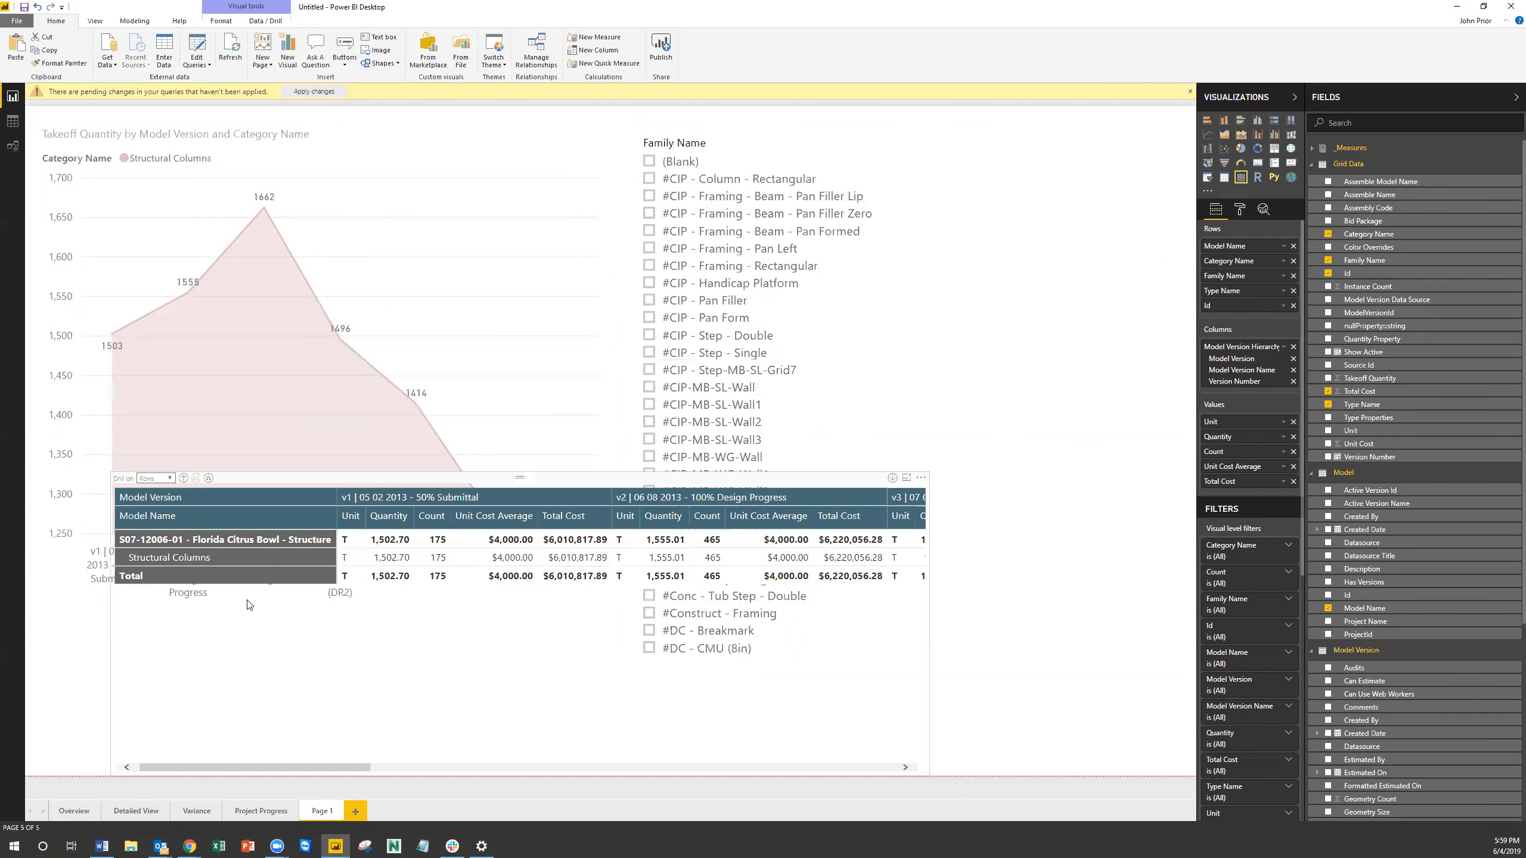
left_click_drag(438, 472, 416, 621)
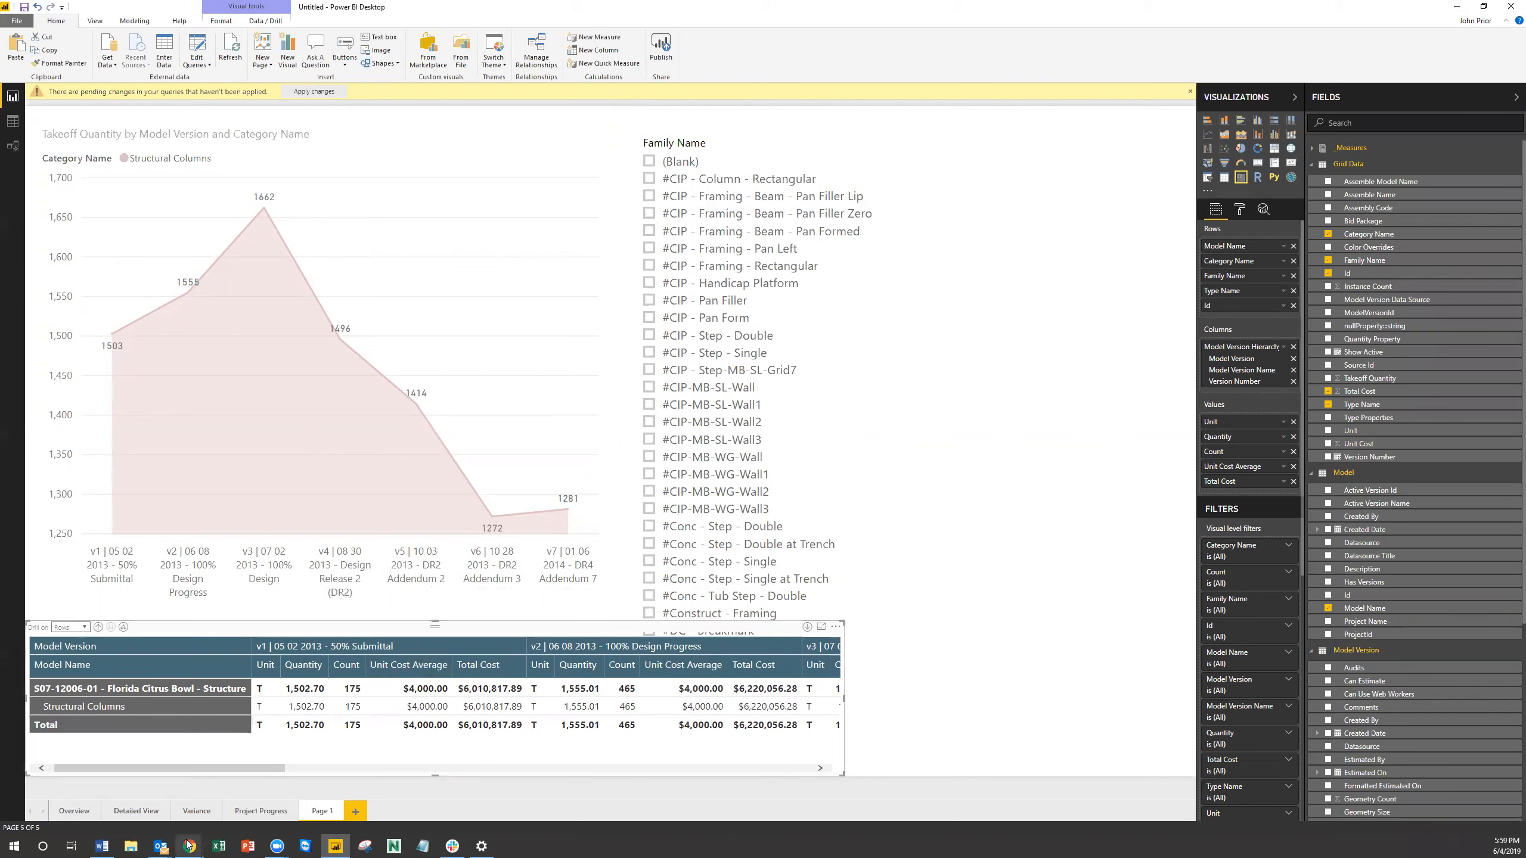
Switch to Assemble in the browser, set the Citrus Bowl project units to Imperial, and return to the area chart in Power BI.
left_click(264, 793)
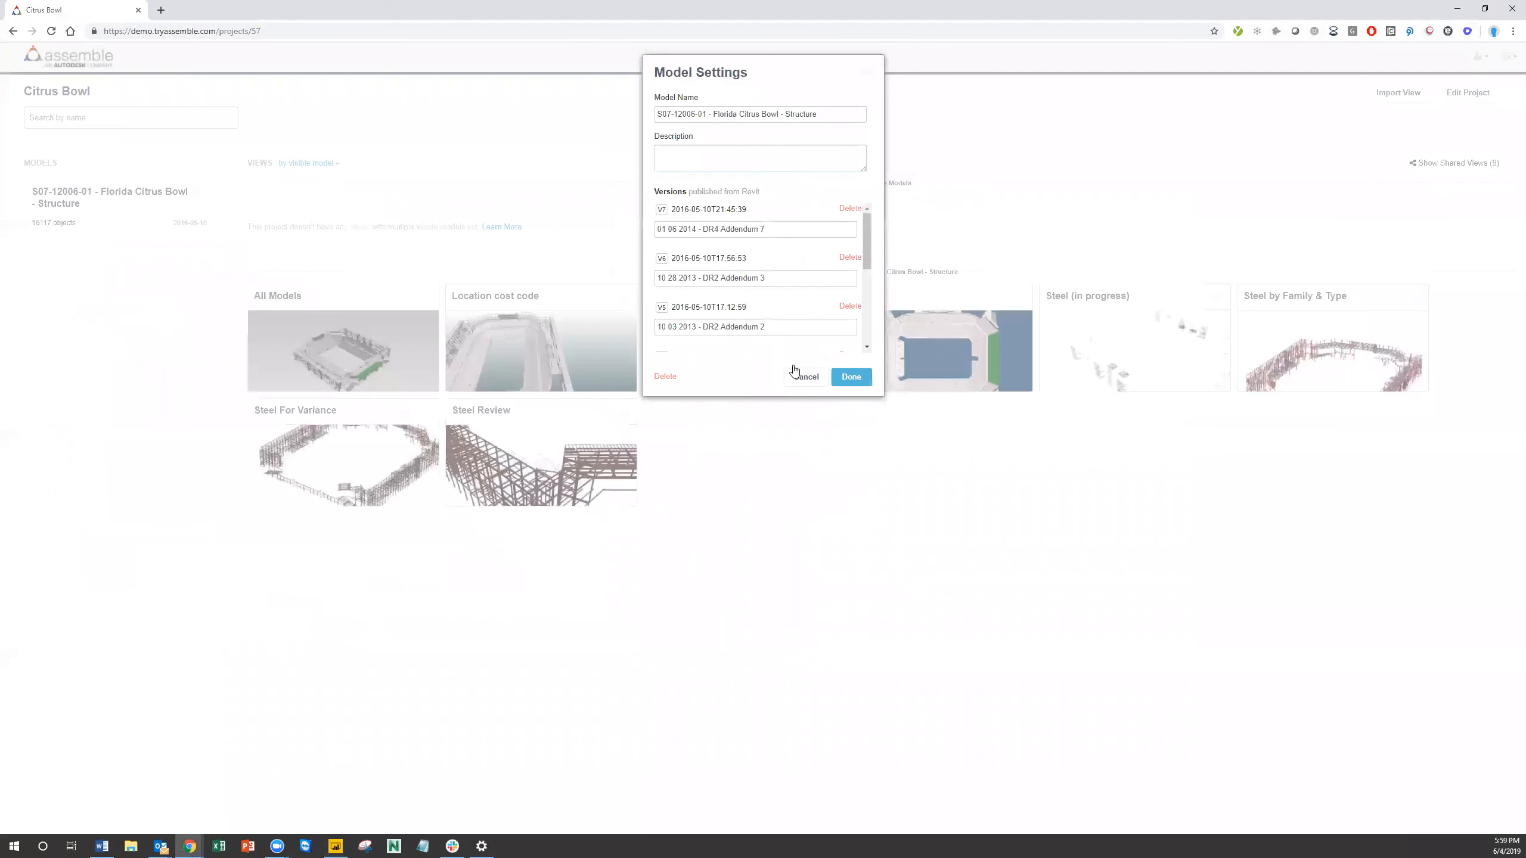
left_click(806, 377)
left_click(1467, 93)
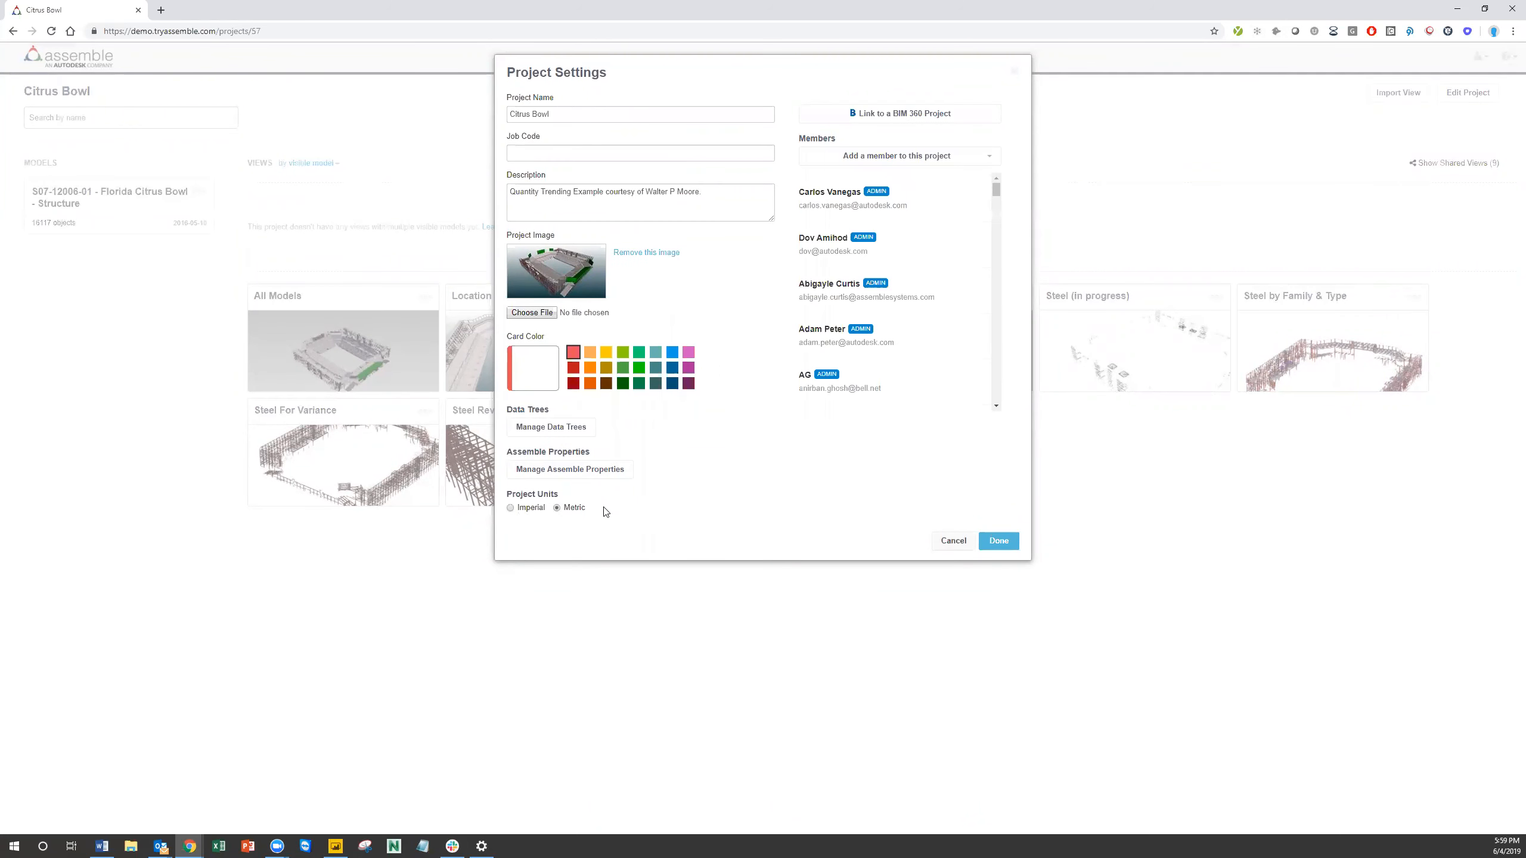
left_click(997, 541)
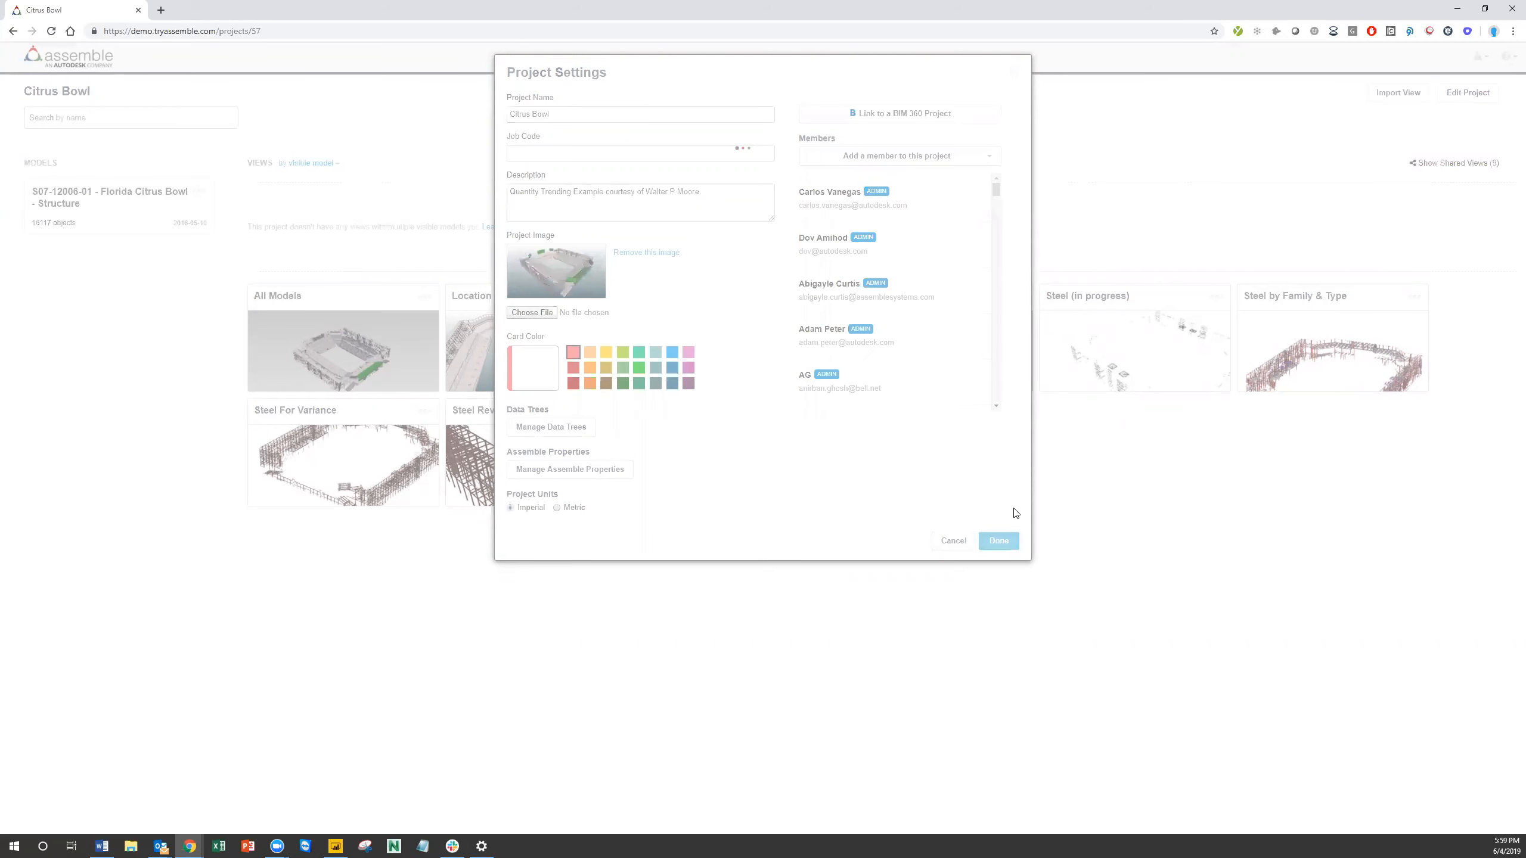
left_click(335, 847)
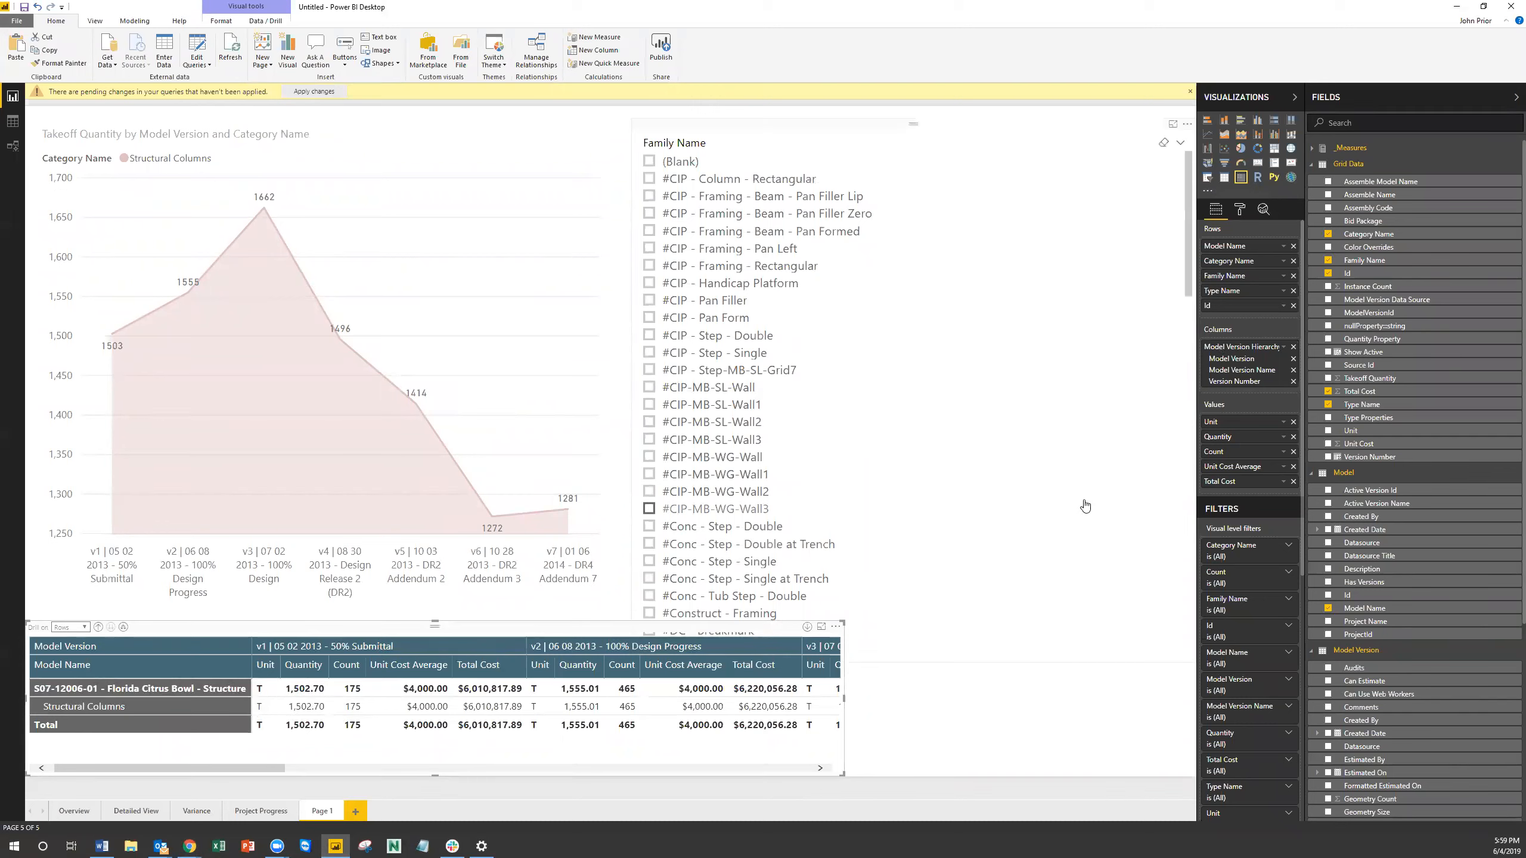
left_click(471, 419)
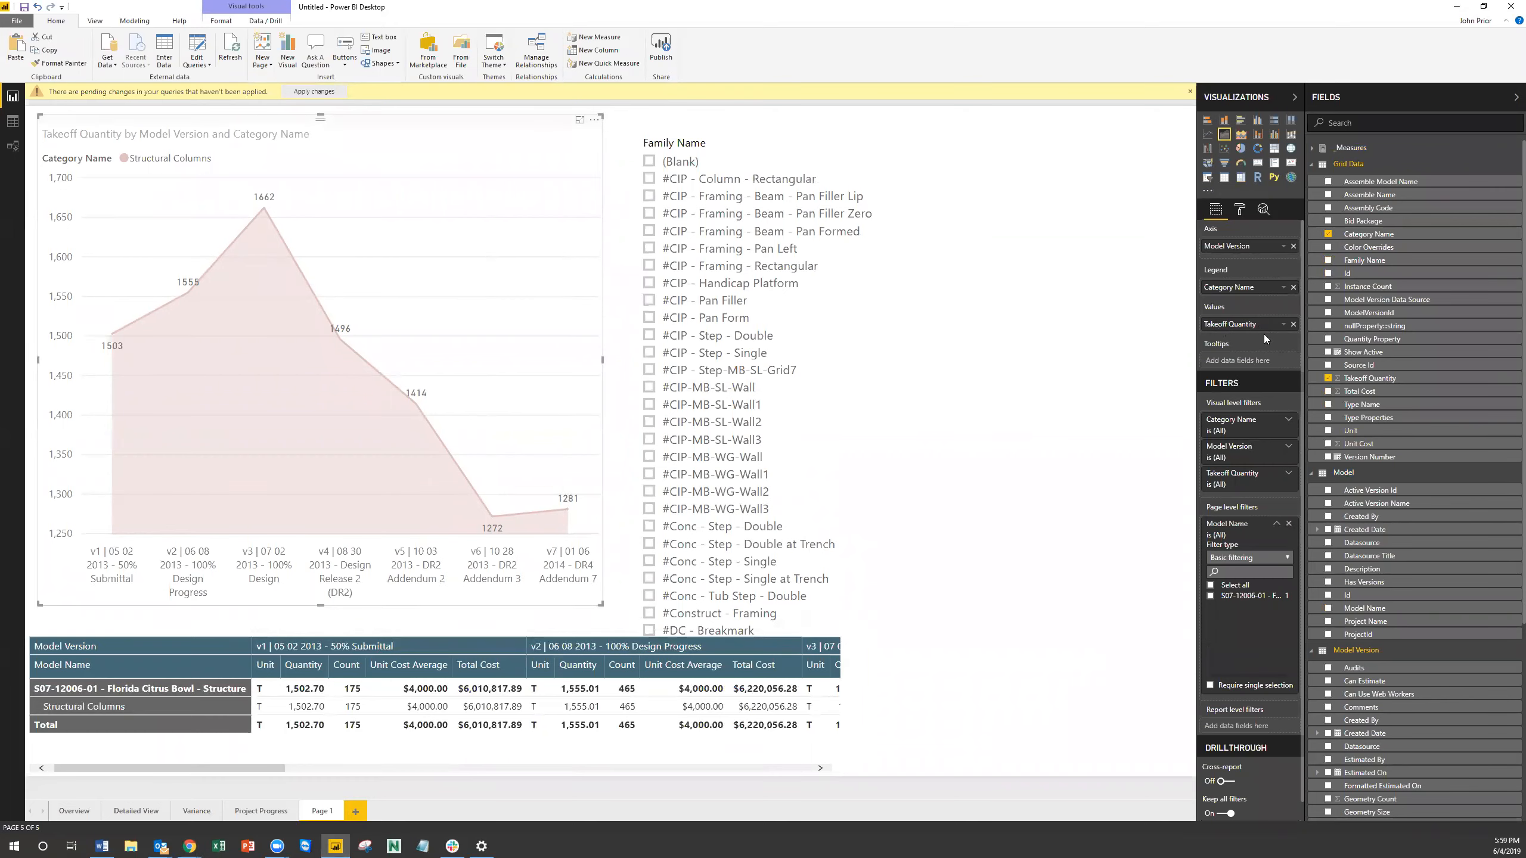
Switch to Assemble, open the Florida Citrus Bowl - Structure model, and group its items by Structural Material.
left_click(234, 790)
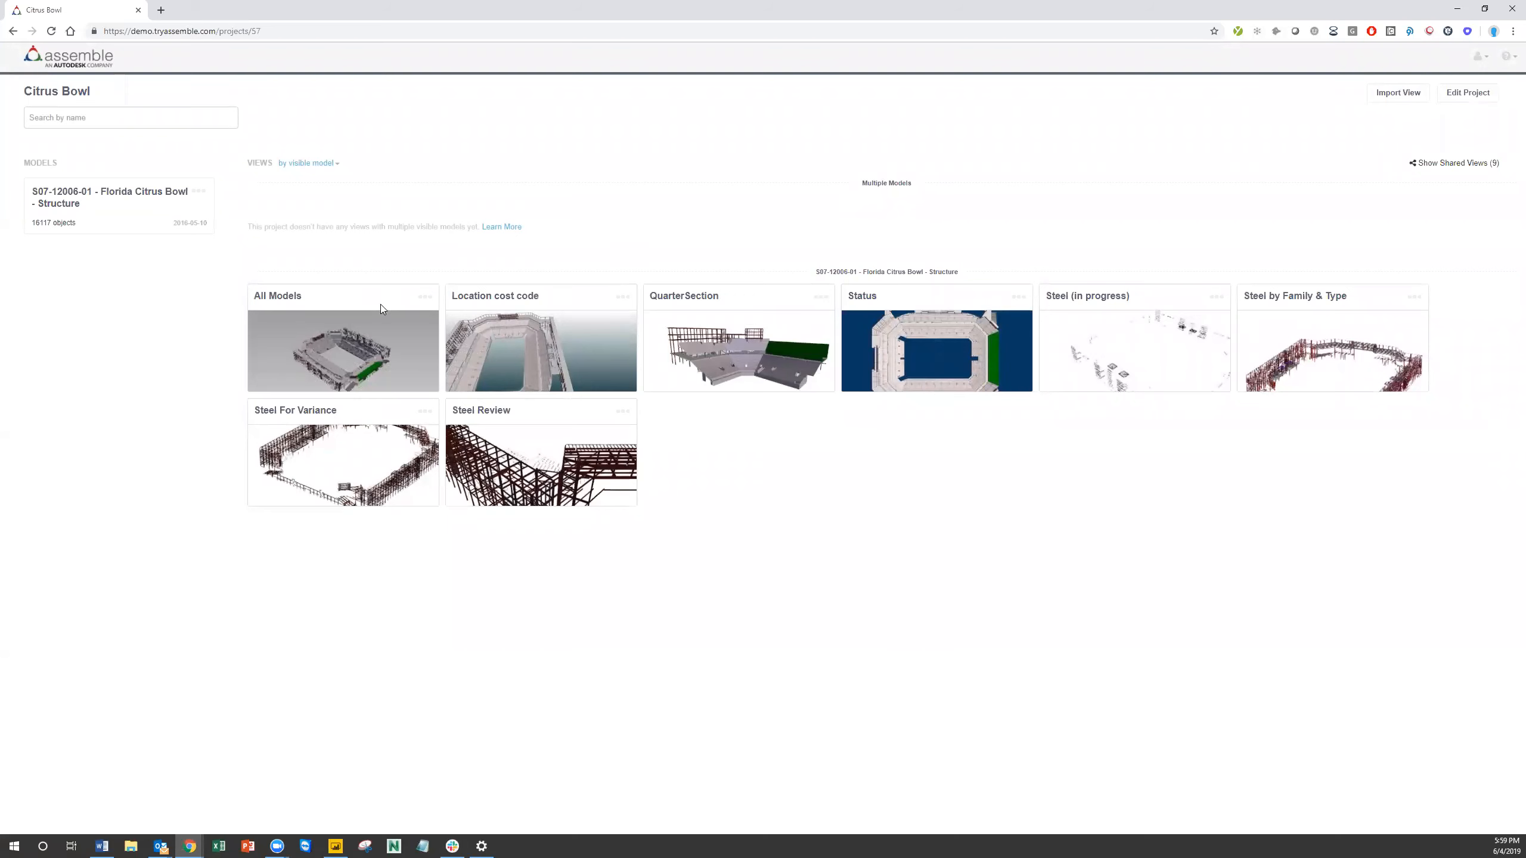
left_click(119, 221)
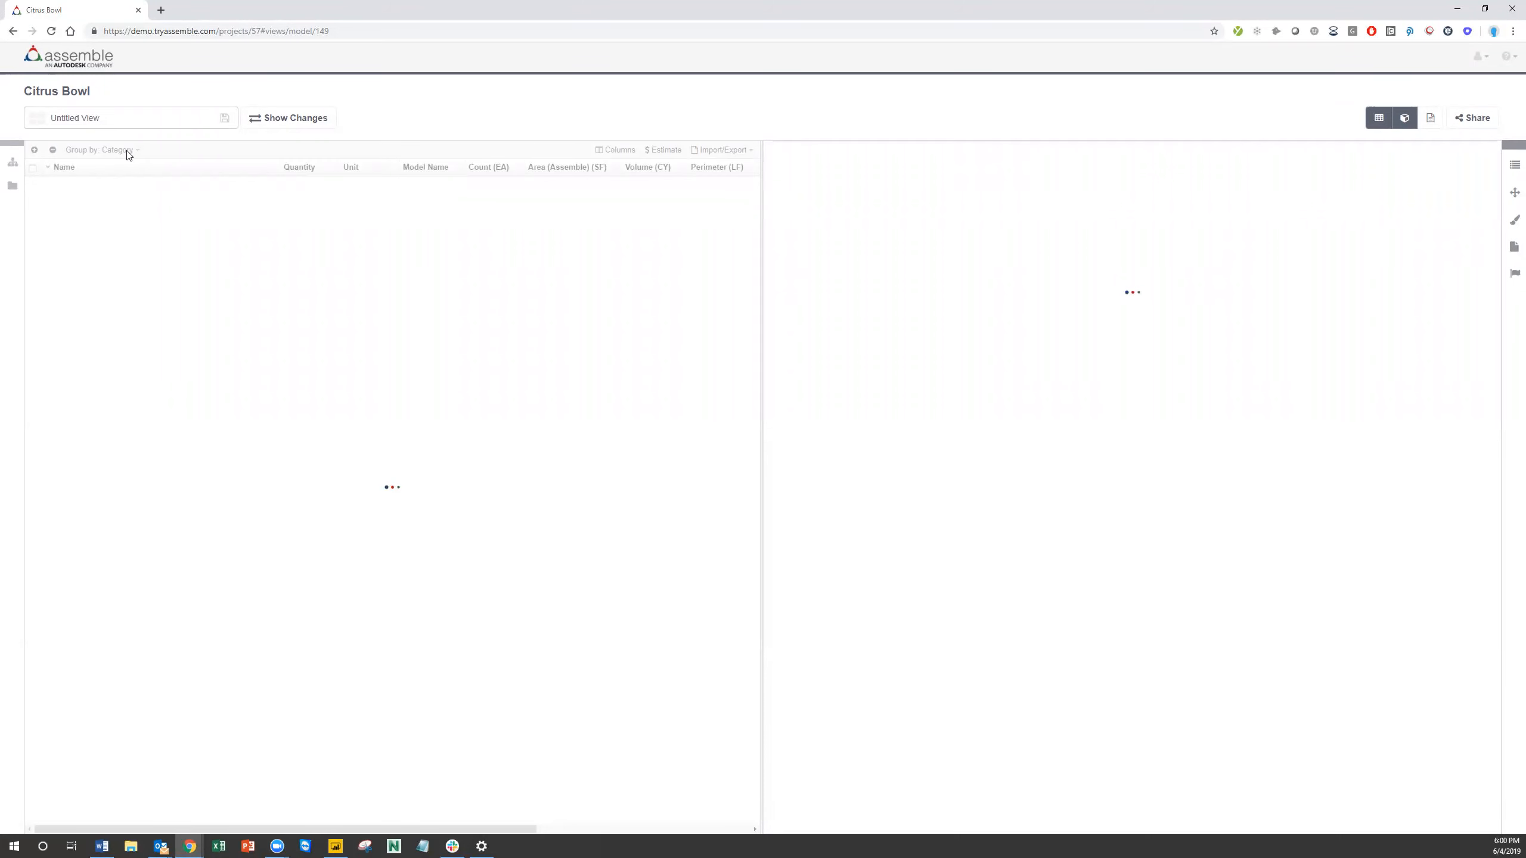
left_click(124, 150)
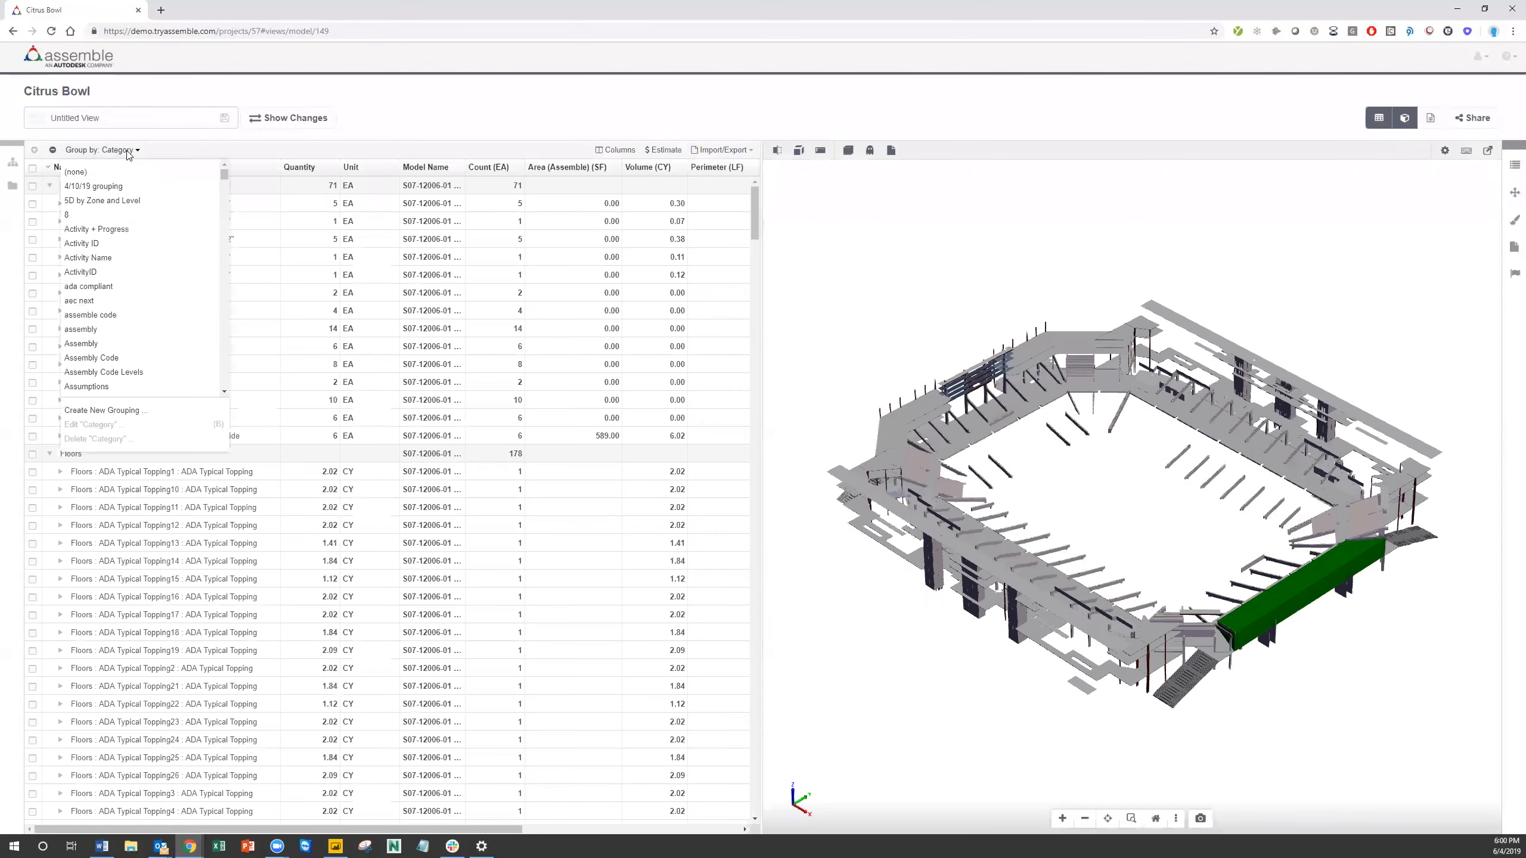
scroll(130, 307, "down", 3)
scroll(129, 307, "down", 15)
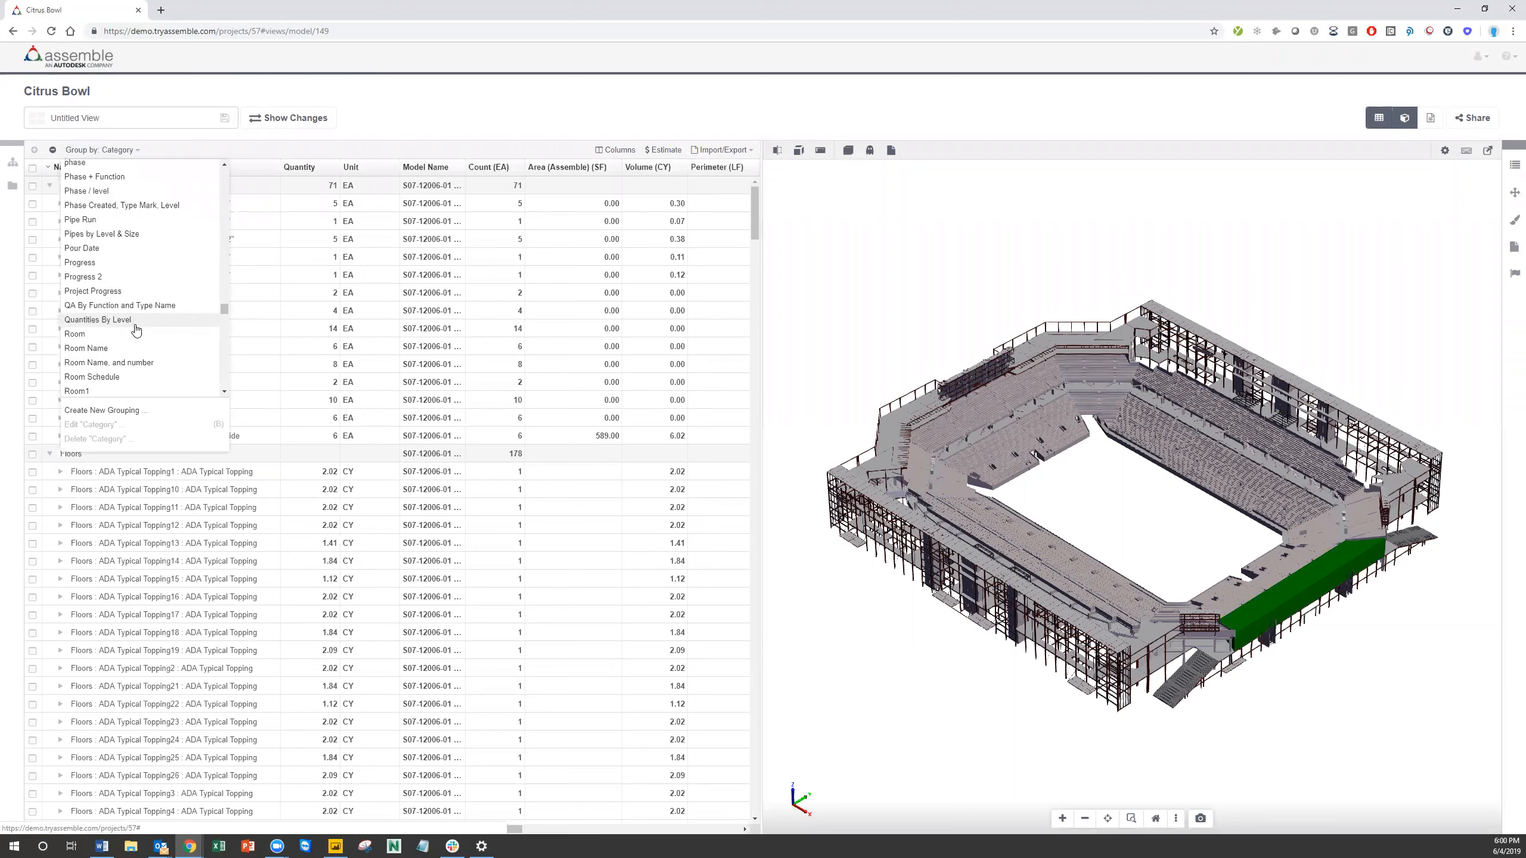
scroll(134, 327, "up", 3)
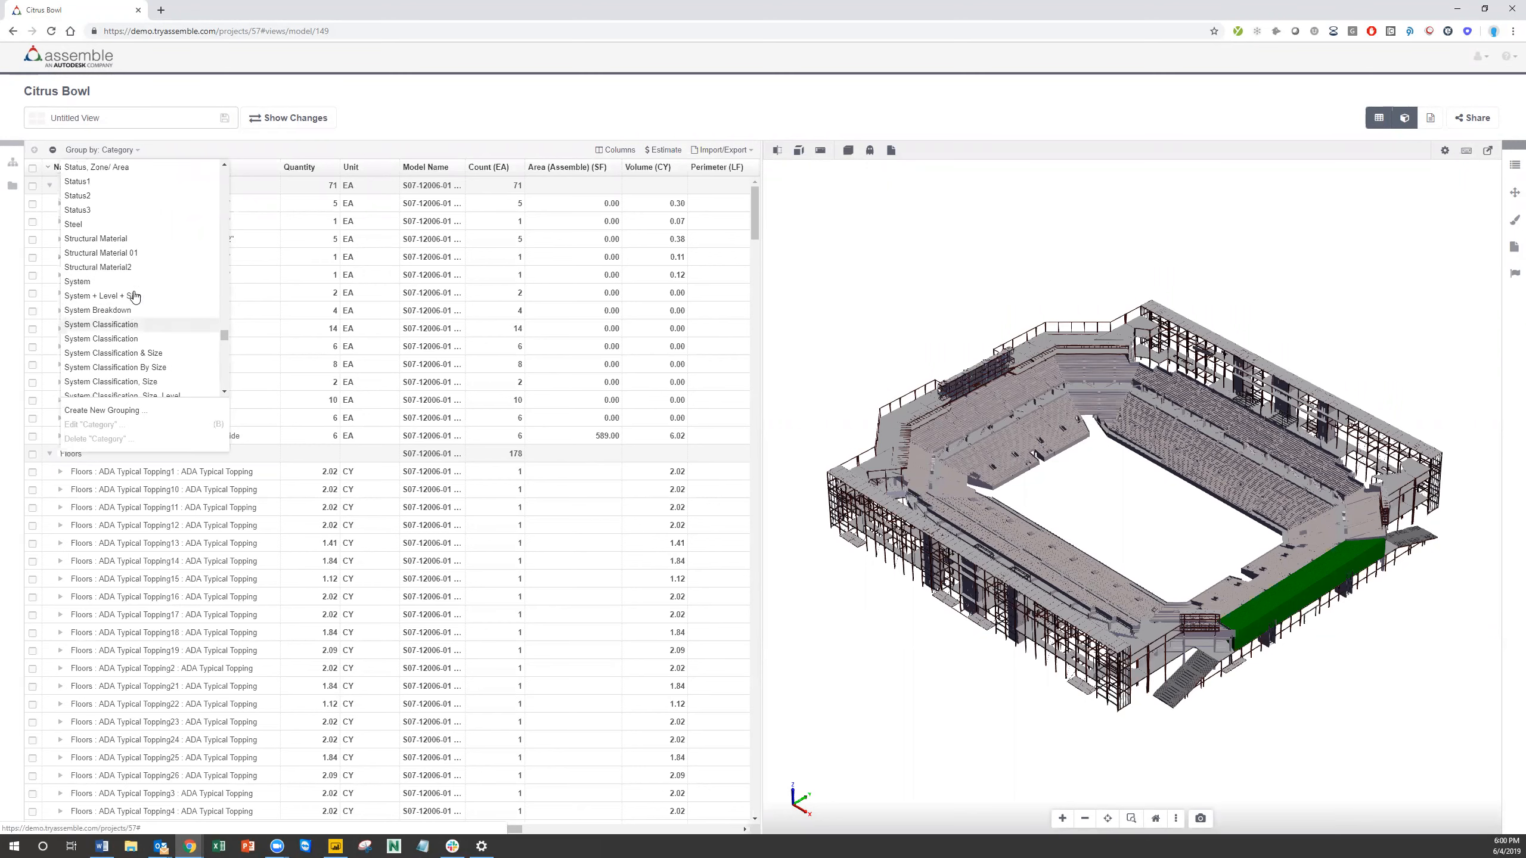
left_click(144, 242)
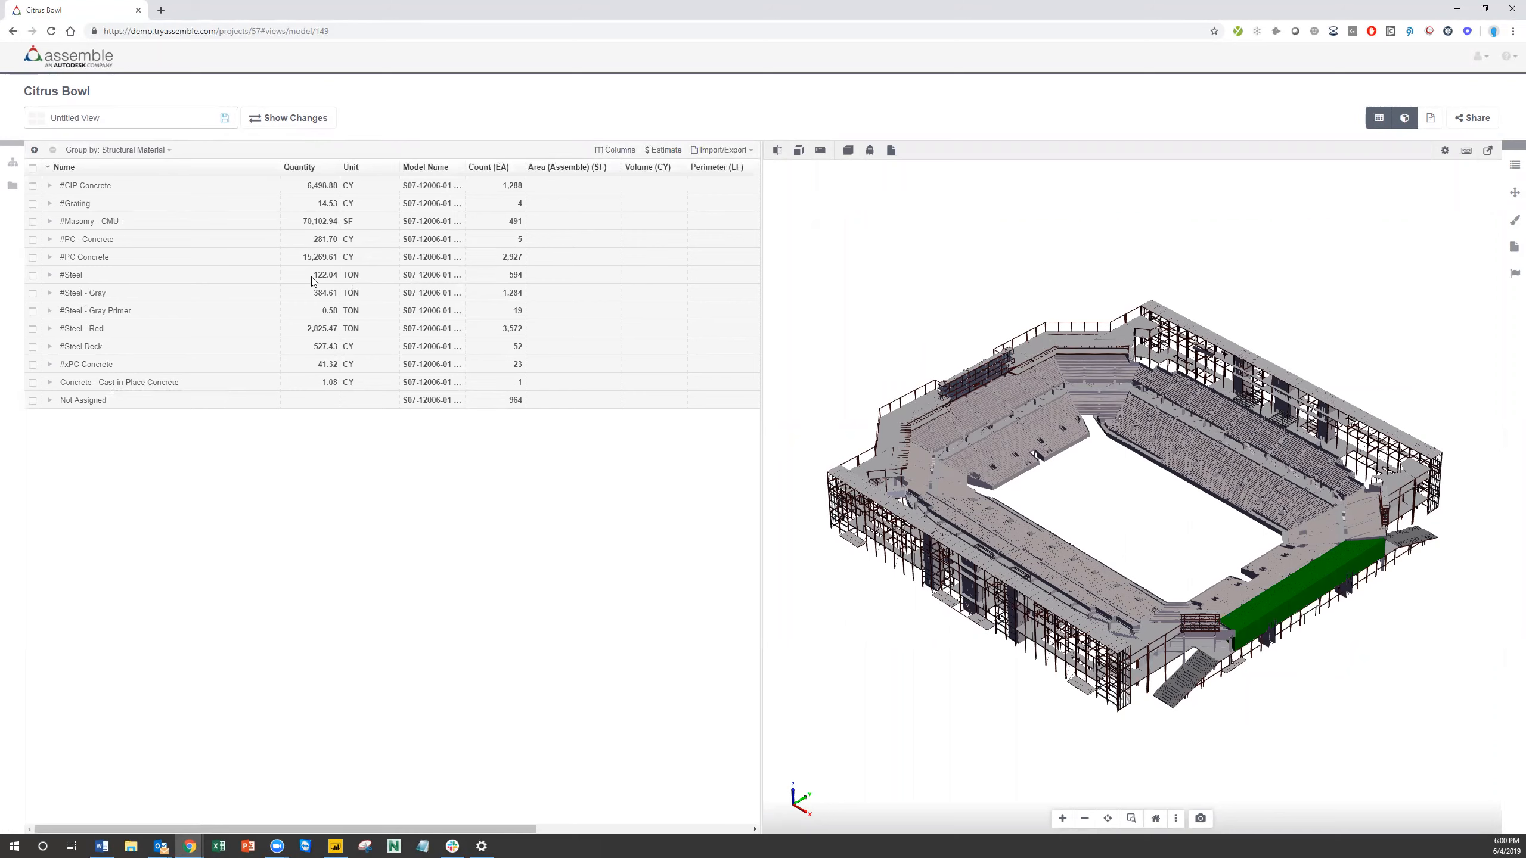
Select the #Steel group and examine the options for its Quantity property.
left_click(32, 275)
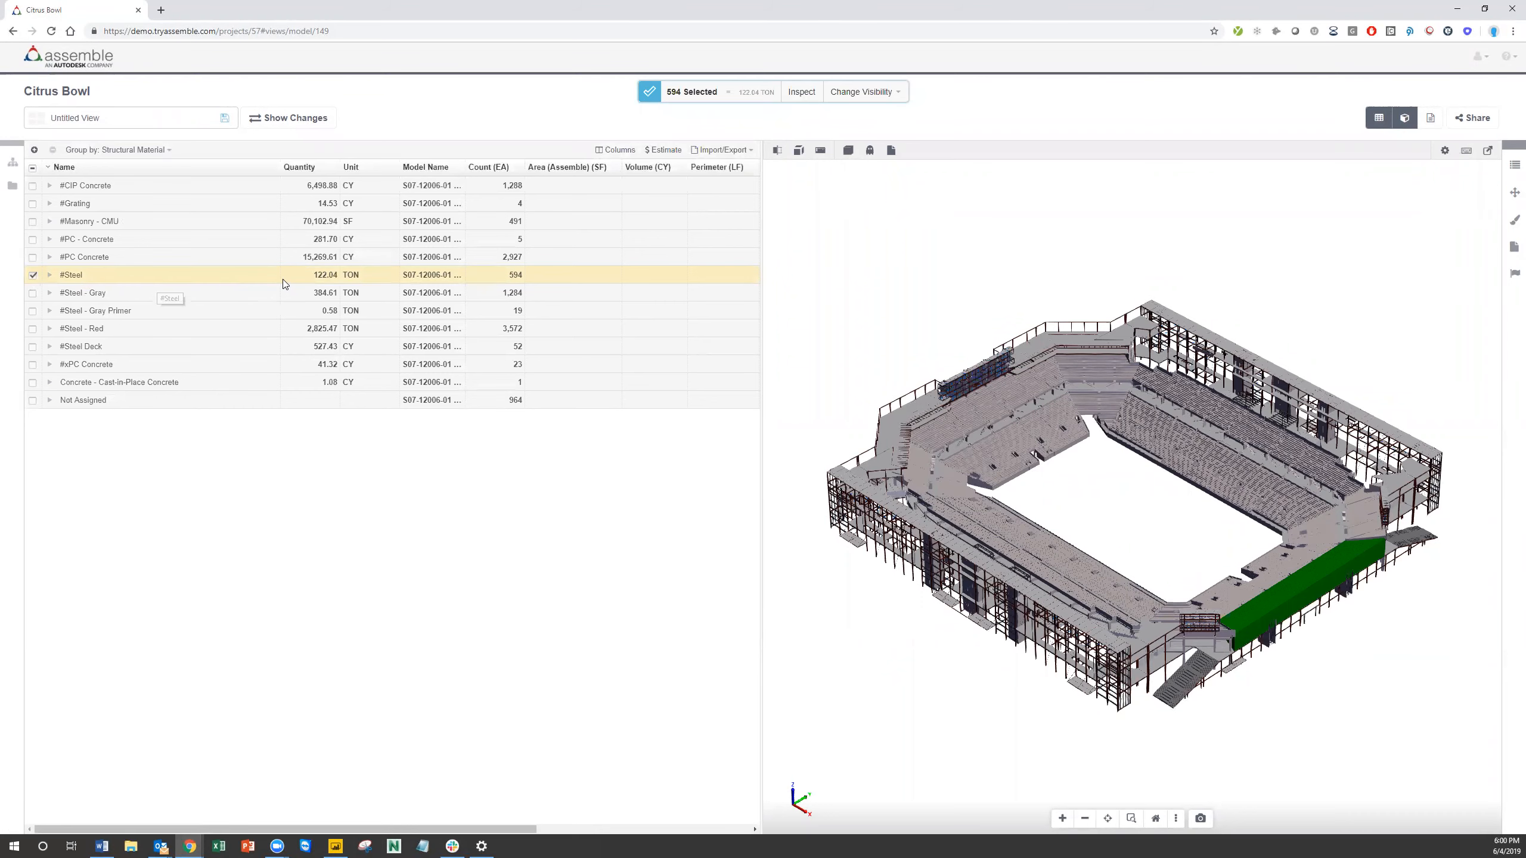
left_click(1515, 164)
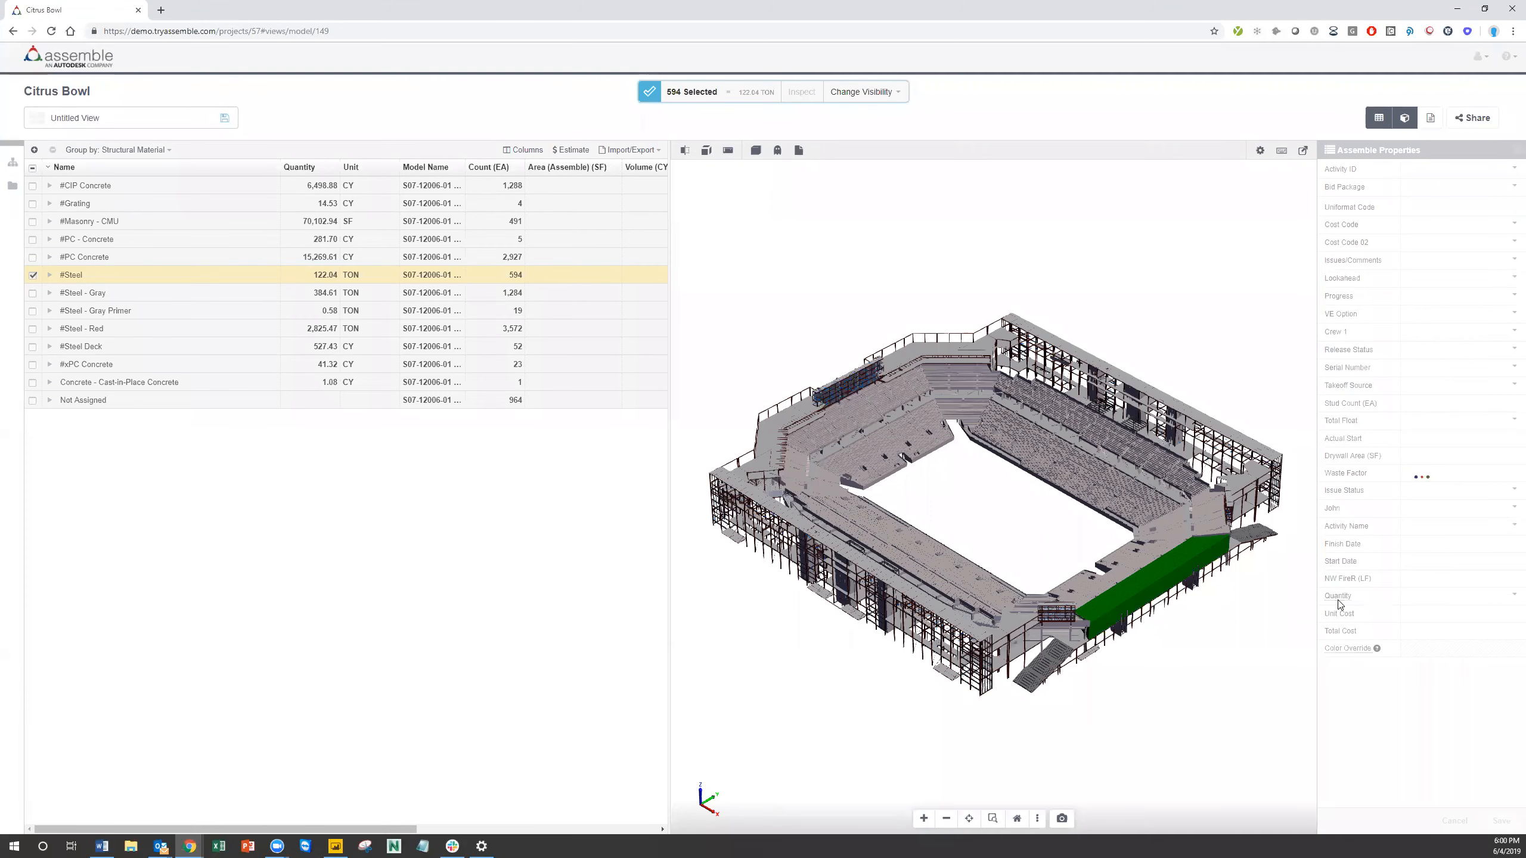
left_click(1463, 596)
scroll(1454, 658, "up", 3)
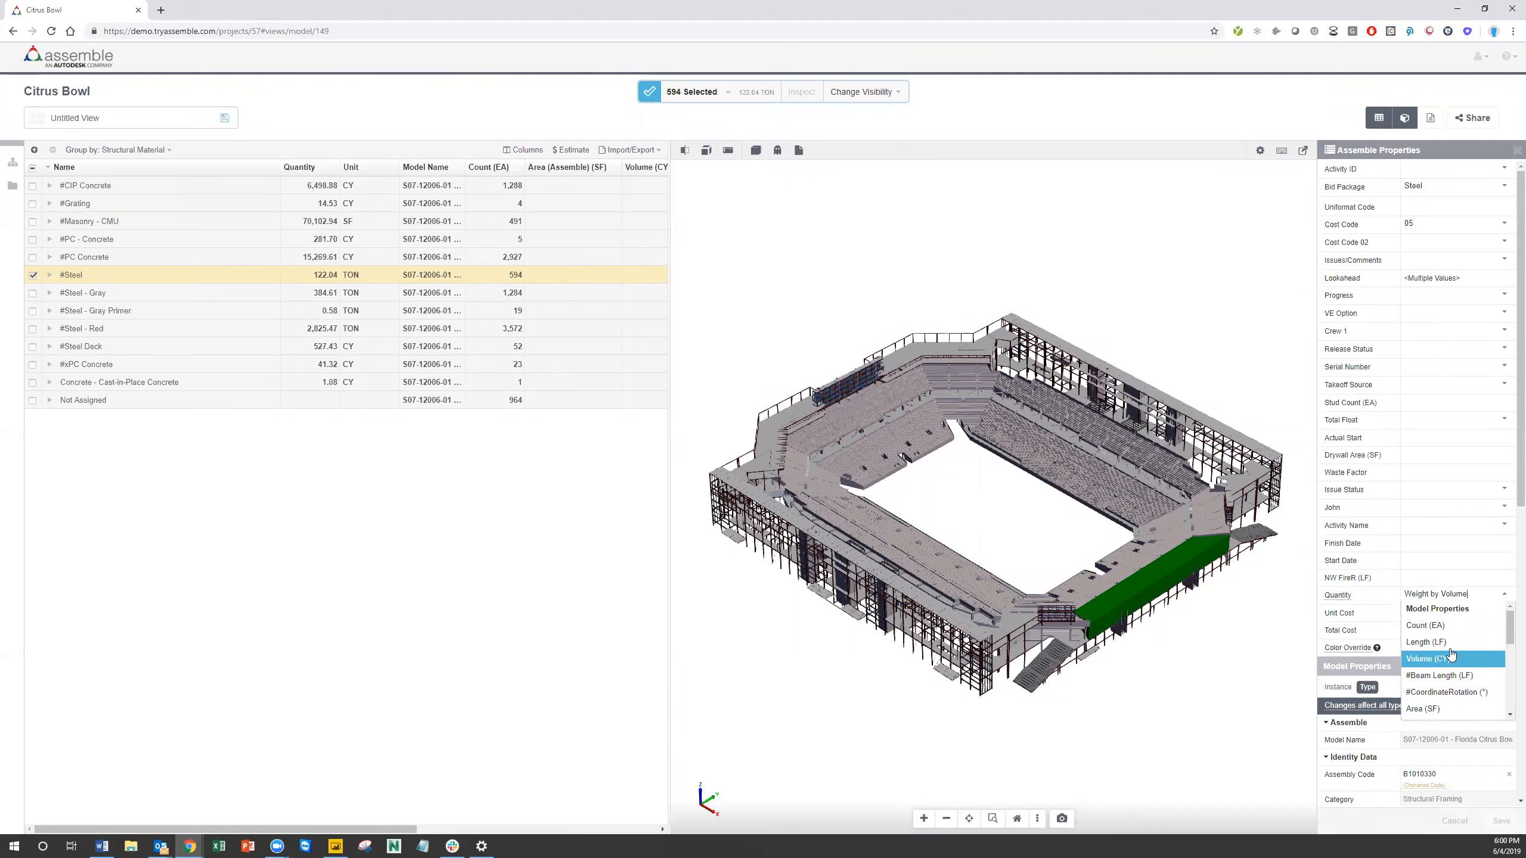
Switch back to Power BI, change the Family Name slicer to a dropdown, and reduce its height.
left_click(573, 475)
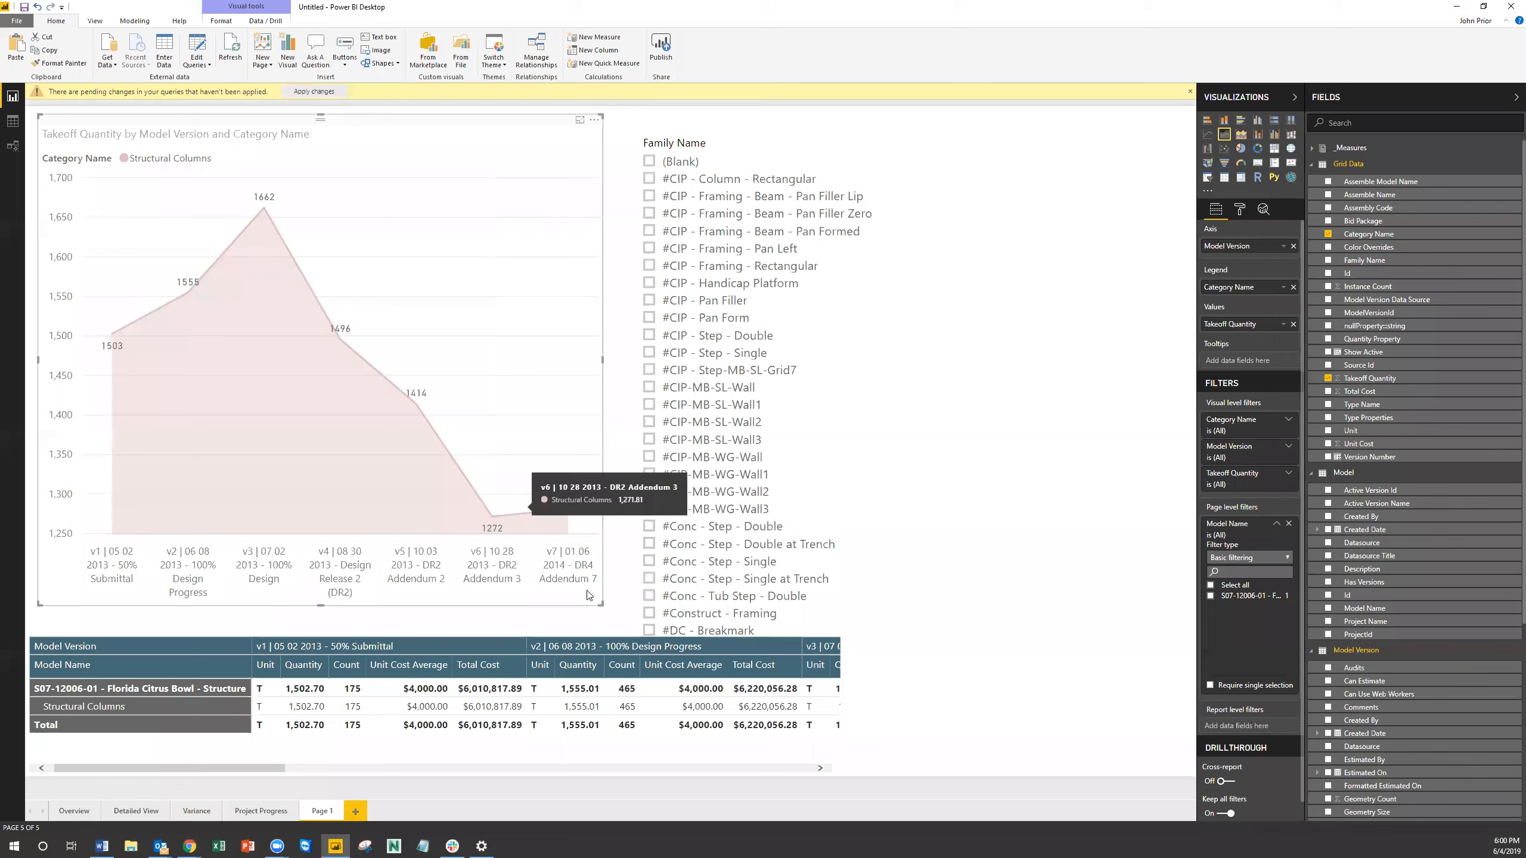
left_click(1181, 146)
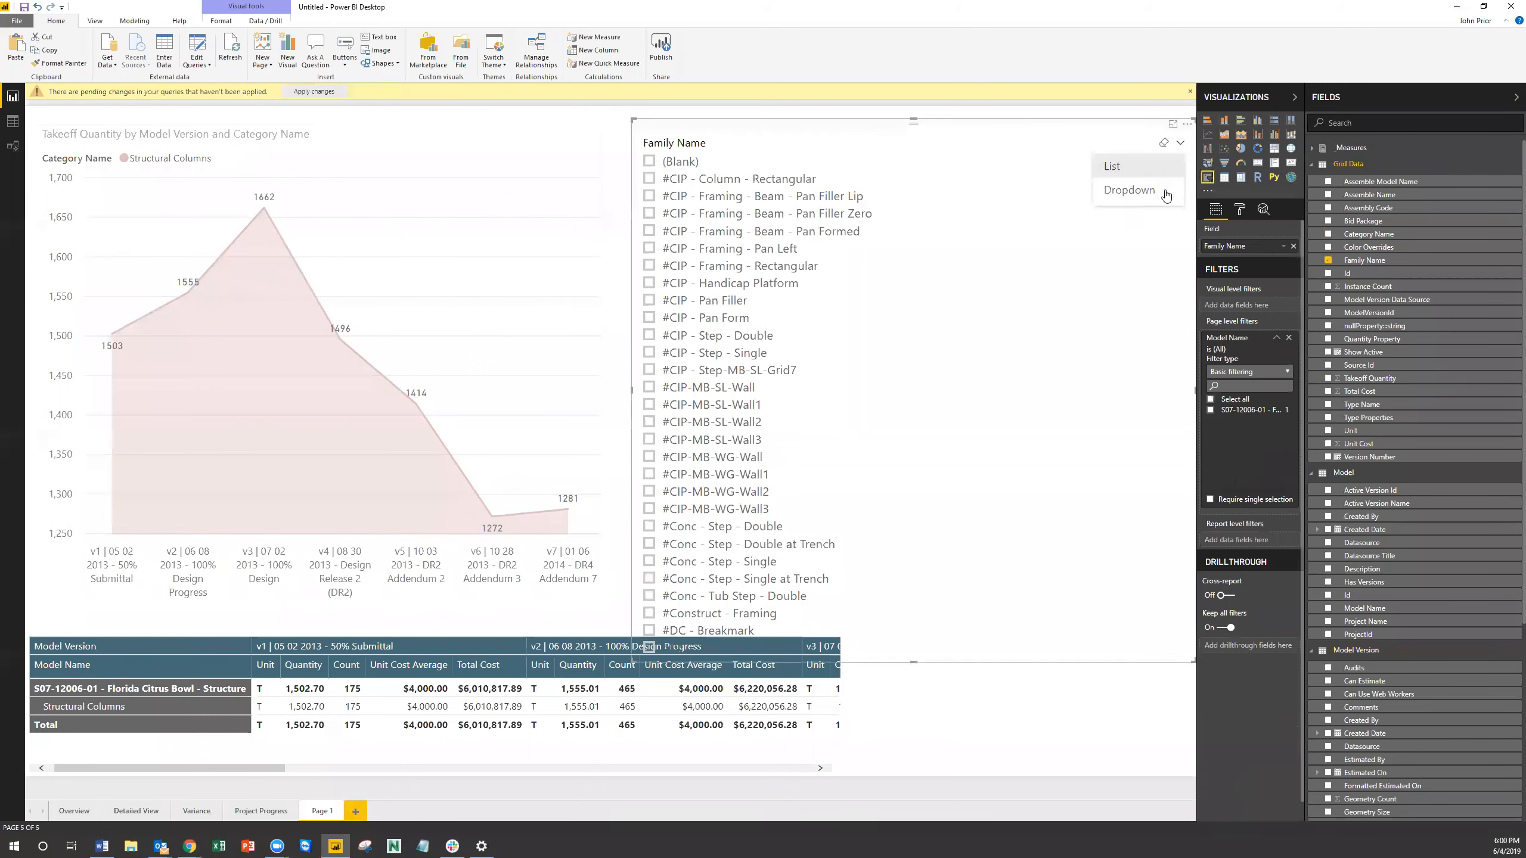
left_click(1136, 189)
left_click_drag(913, 661, 908, 213)
left_click(768, 327)
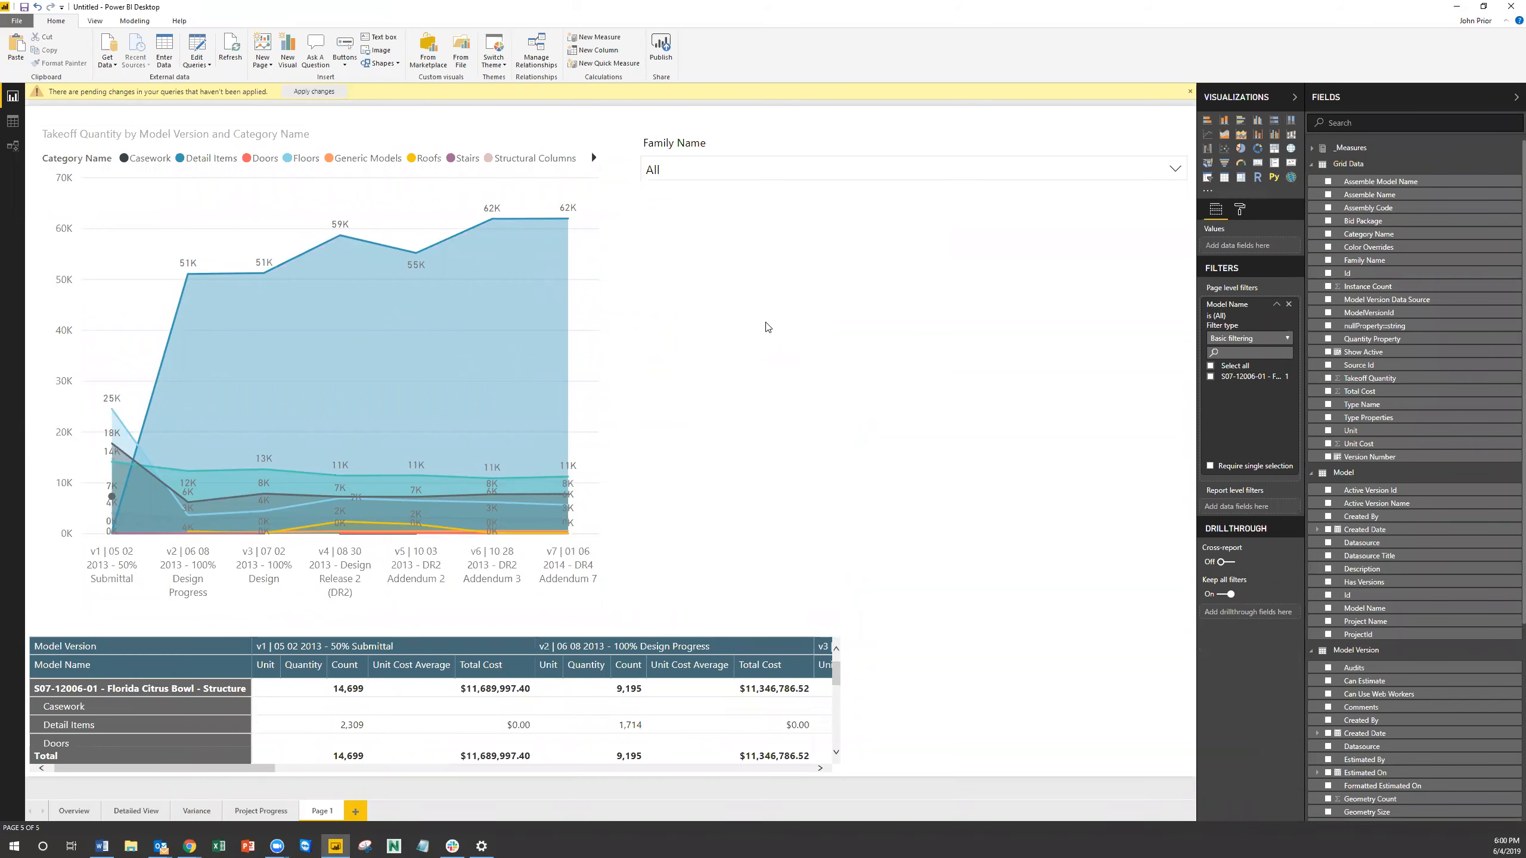